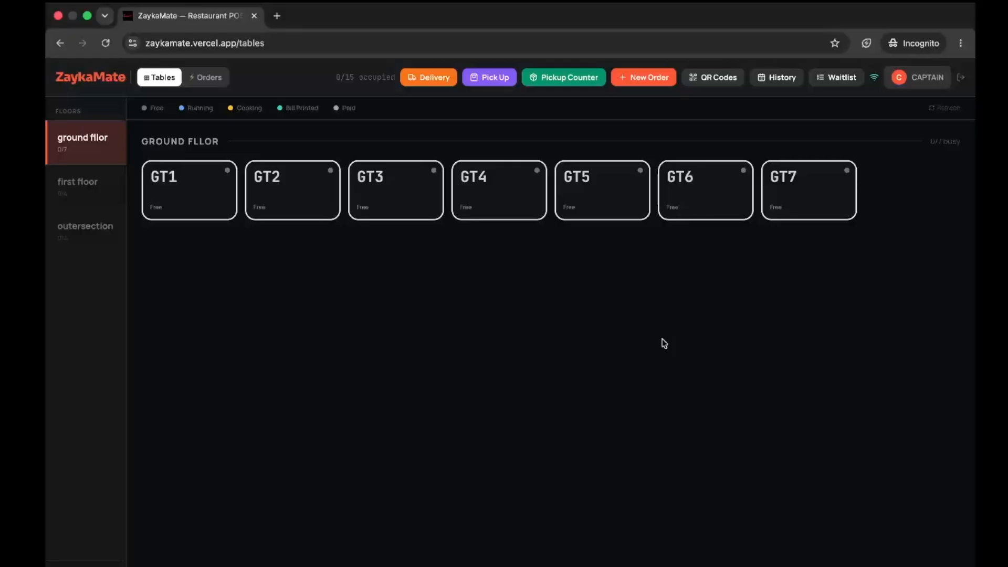
# - Check the First Floor and Outersection tabs, then open table GT3 from the Ground Floor
pyautogui.click(90, 205)
pyautogui.click(91, 250)
pyautogui.click(90, 159)
pyautogui.click(361, 205)
pyautogui.click(398, 187)
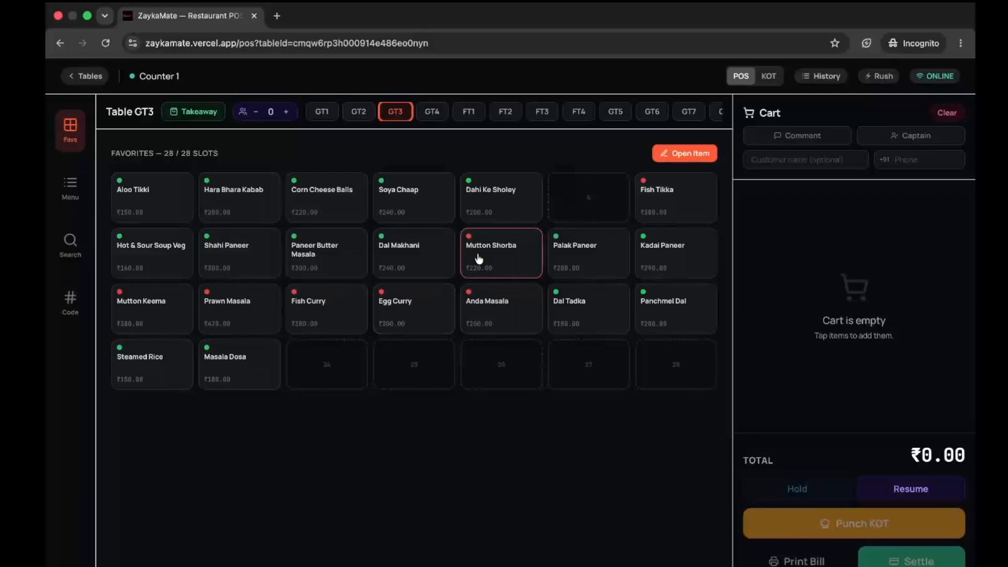
# - Return to table GT3 after checking other table tabs and set its guest count to 4
pyautogui.click(445, 111)
pyautogui.click(467, 113)
pyautogui.click(499, 115)
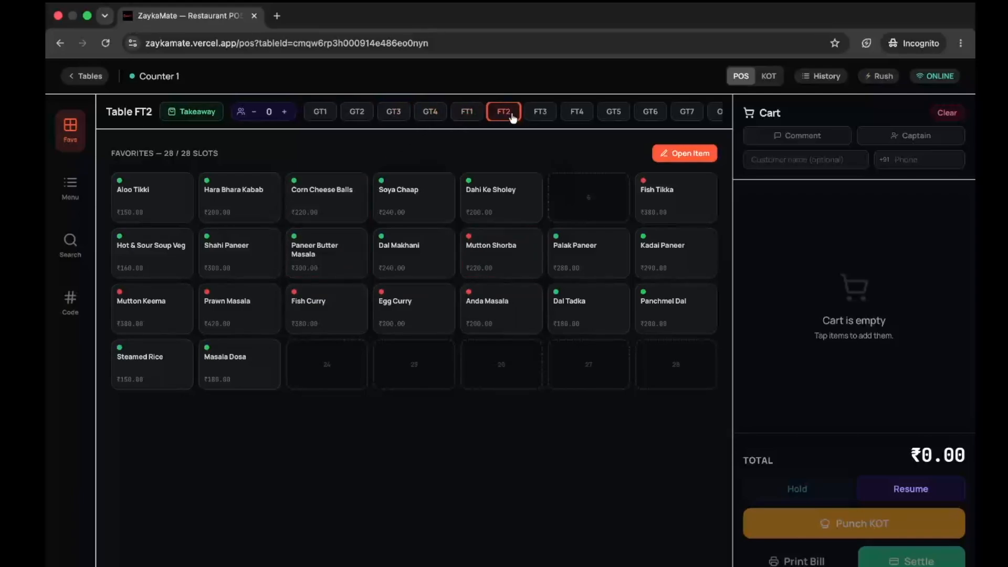
pyautogui.click(394, 112)
pyautogui.click(284, 115)
pyautogui.click(284, 116)
pyautogui.click(284, 116)
pyautogui.click(284, 115)
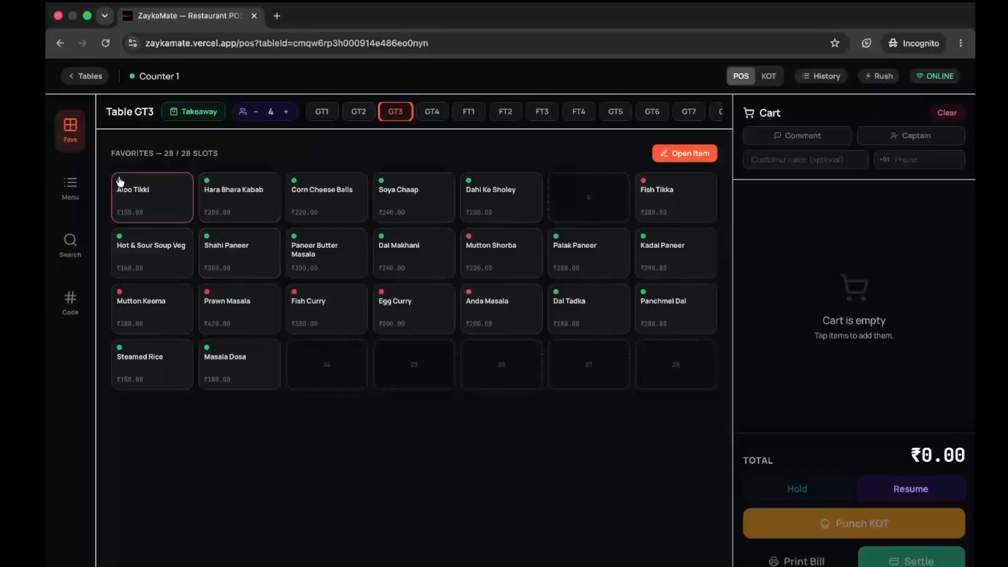
# - Add Hara Bhara Kabab and Corn Cheese Balls to GT3's cart and point out the suggested dishes
pyautogui.click(234, 193)
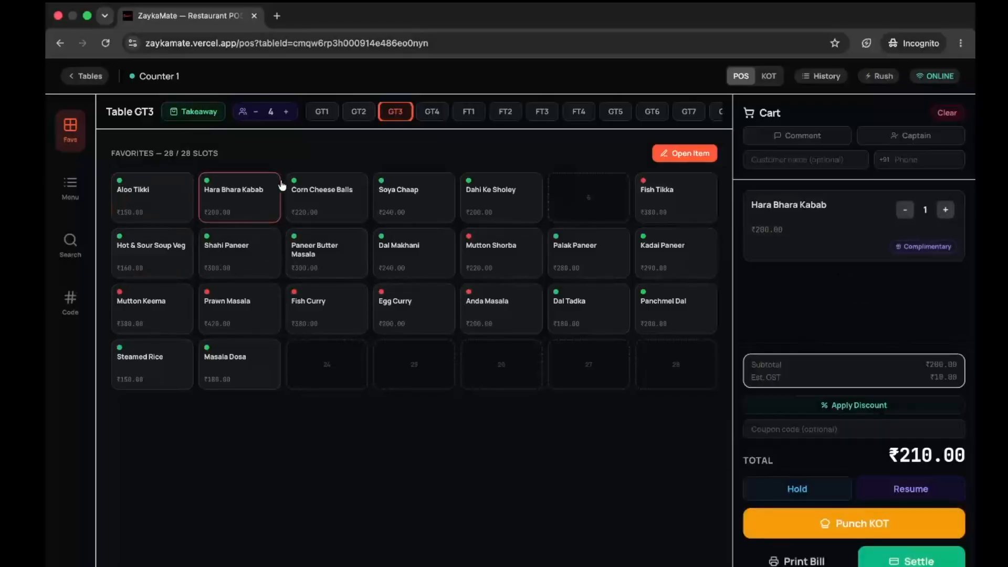
pyautogui.click(323, 210)
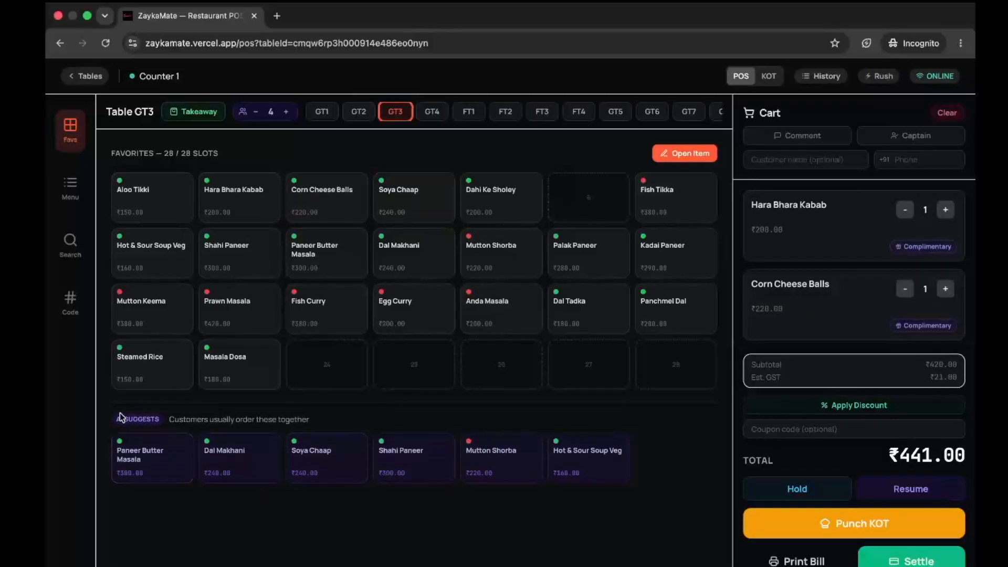
pyautogui.moveTo(133, 511); pyautogui.dragTo(639, 449)
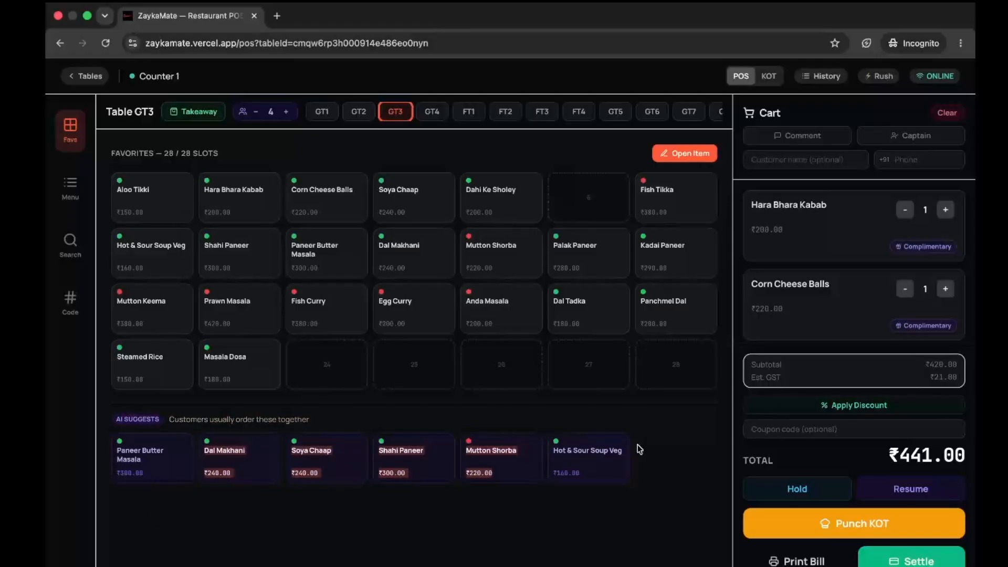
pyautogui.moveTo(638, 446); pyautogui.dragTo(163, 445)
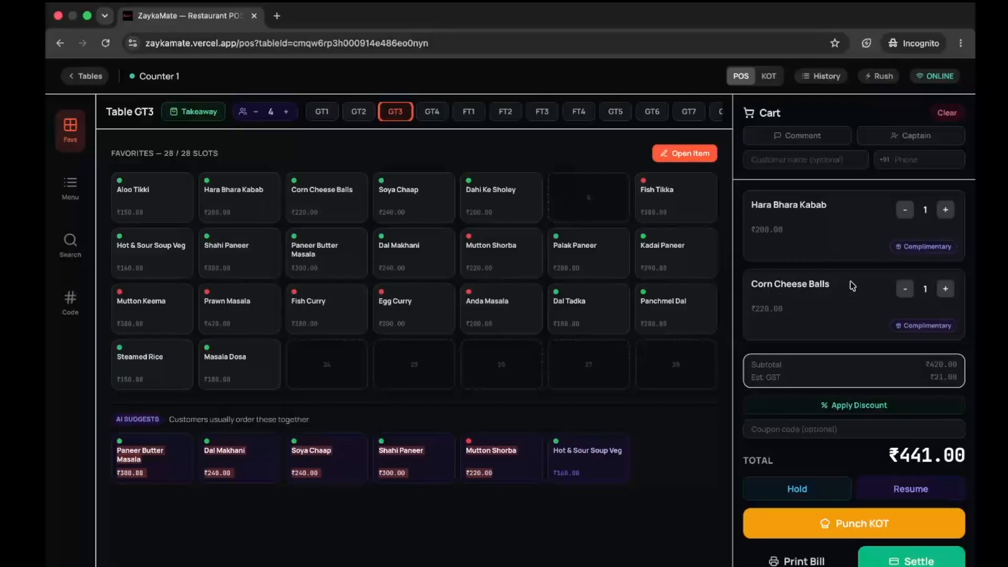
pyautogui.click(539, 535)
# - Add Hot & Sour Soup Veg, toggling Hara Bhara Kabab's Complimentary flag on and back off
pyautogui.click(585, 462)
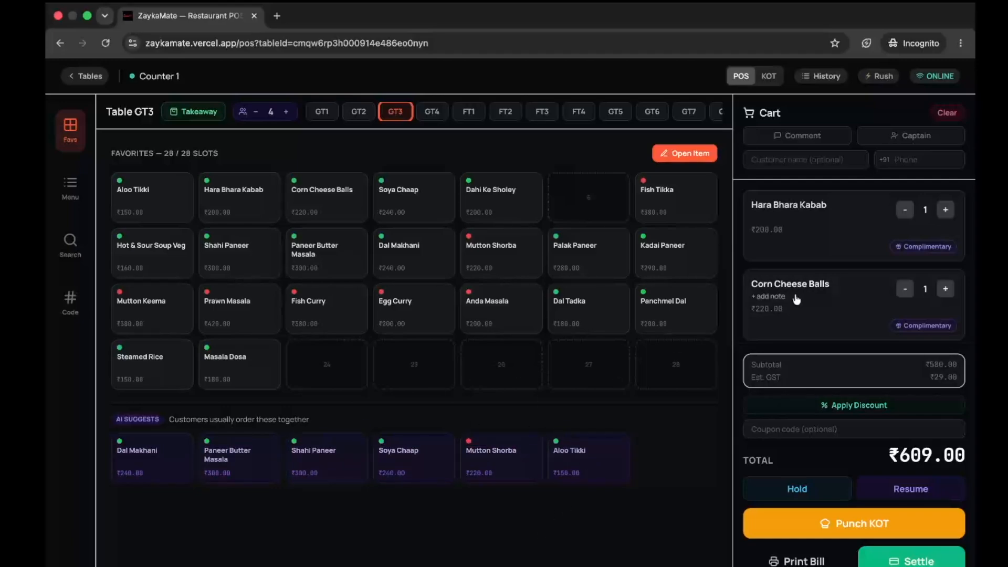
pyautogui.scroll(-2, 788, 294)
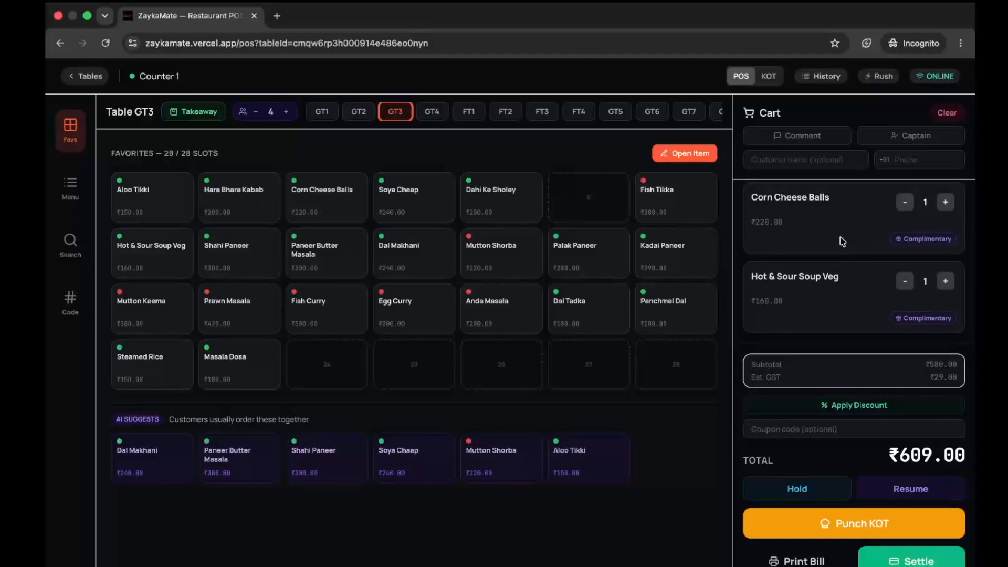
pyautogui.scroll(2, 842, 242)
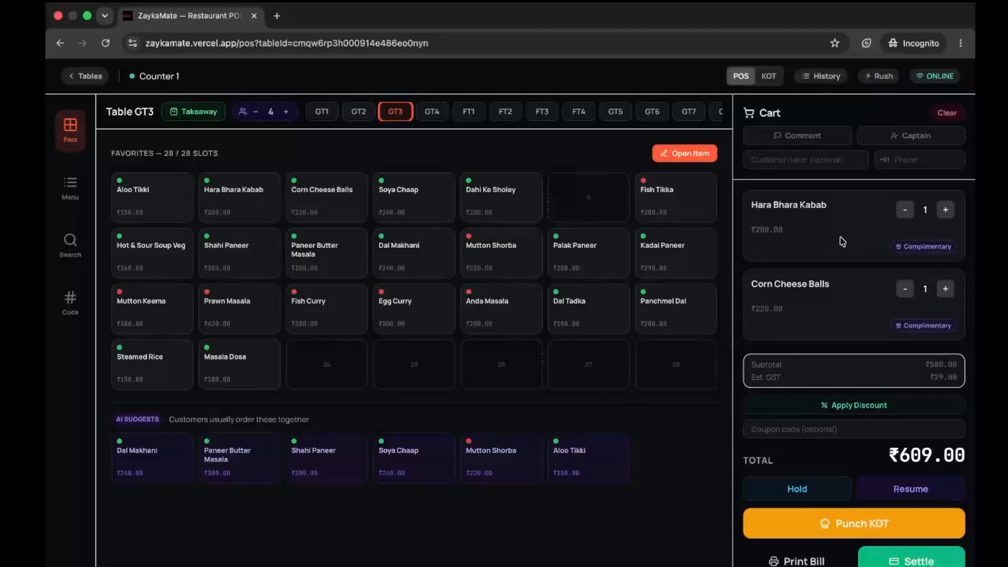
pyautogui.click(925, 248)
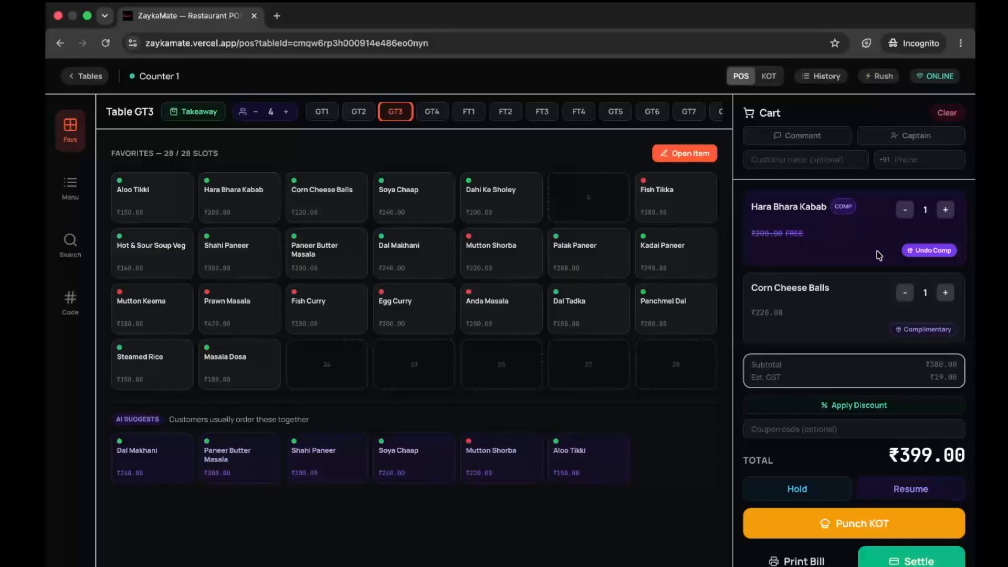
pyautogui.click(922, 254)
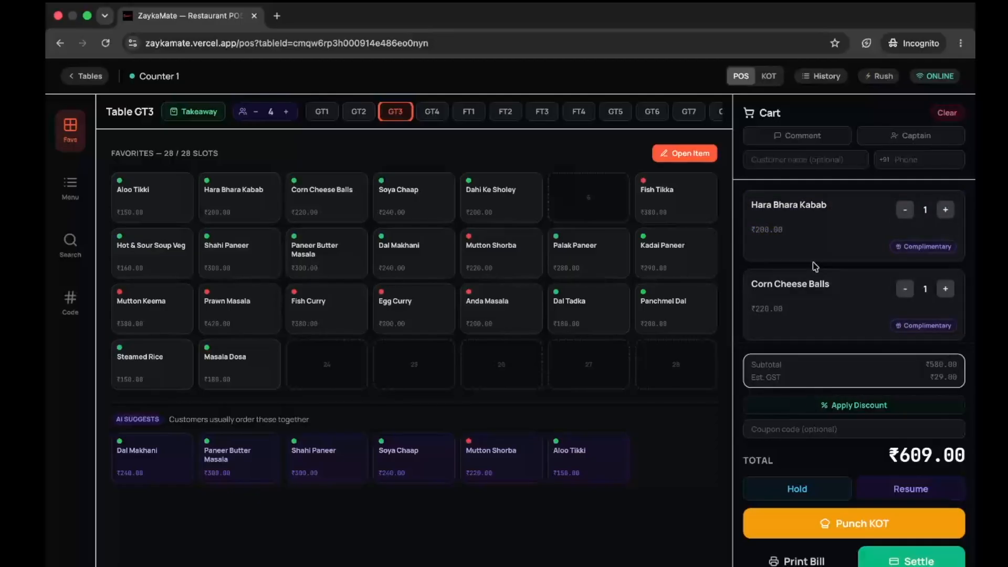
# - Look up the saved customer and attach their name and phone number to the order
pyautogui.click(798, 162)
pyautogui.write('bar')
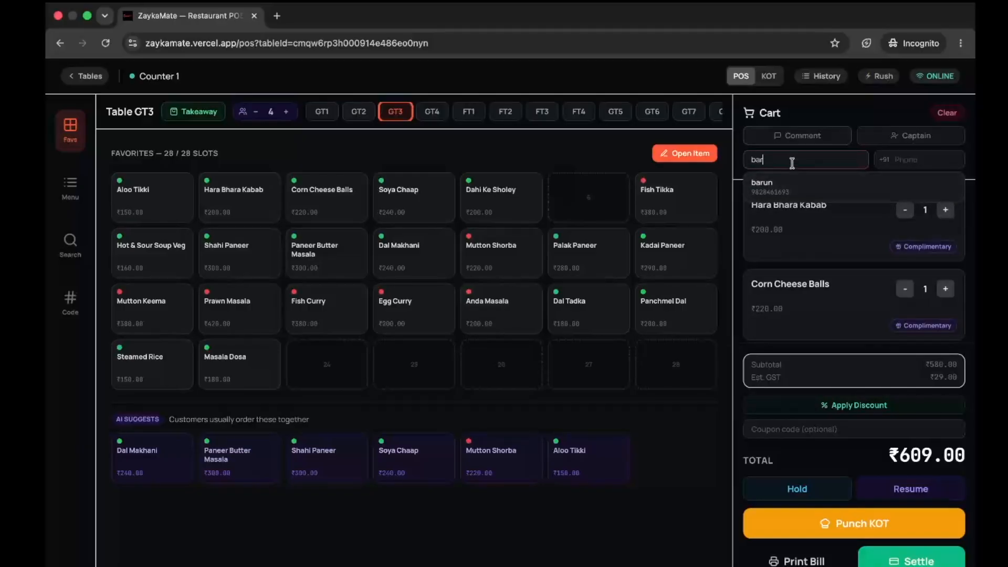
pyautogui.click(764, 193)
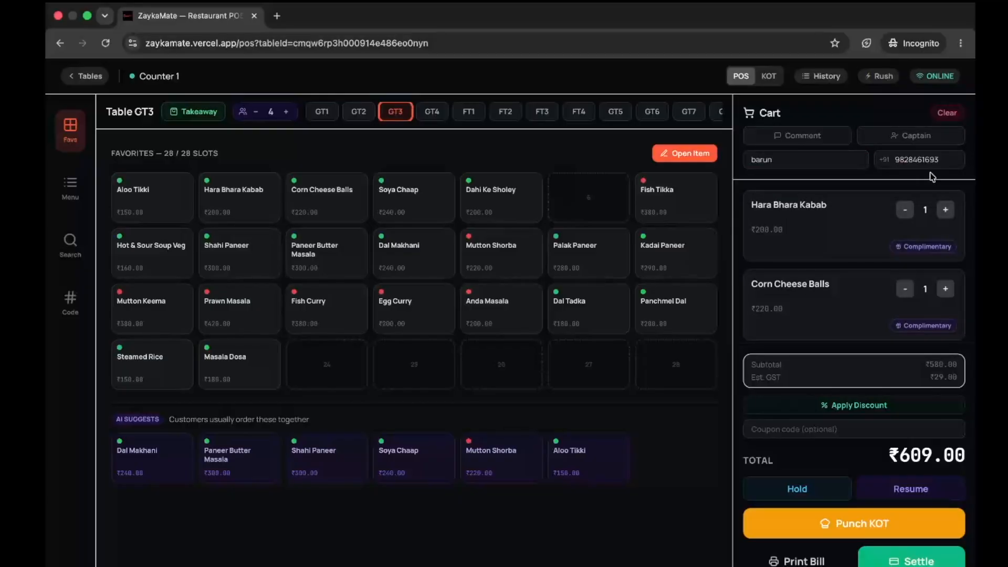
# - Give Hara Bhara Kabab the preparation note Spicy, Extra Cheese
pyautogui.moveTo(800, 225)
pyautogui.click(780, 216)
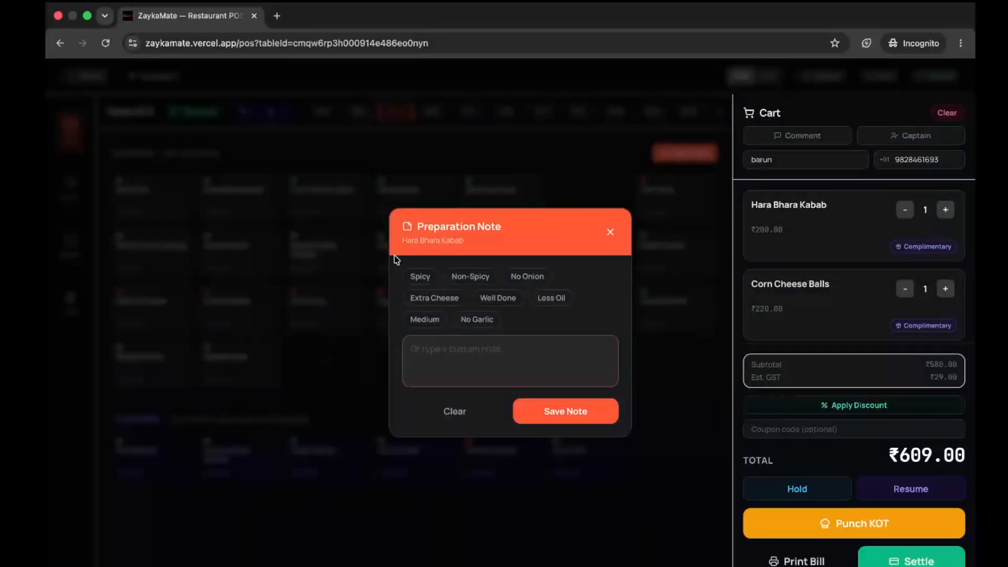
pyautogui.click(420, 278)
pyautogui.click(423, 297)
pyautogui.click(570, 418)
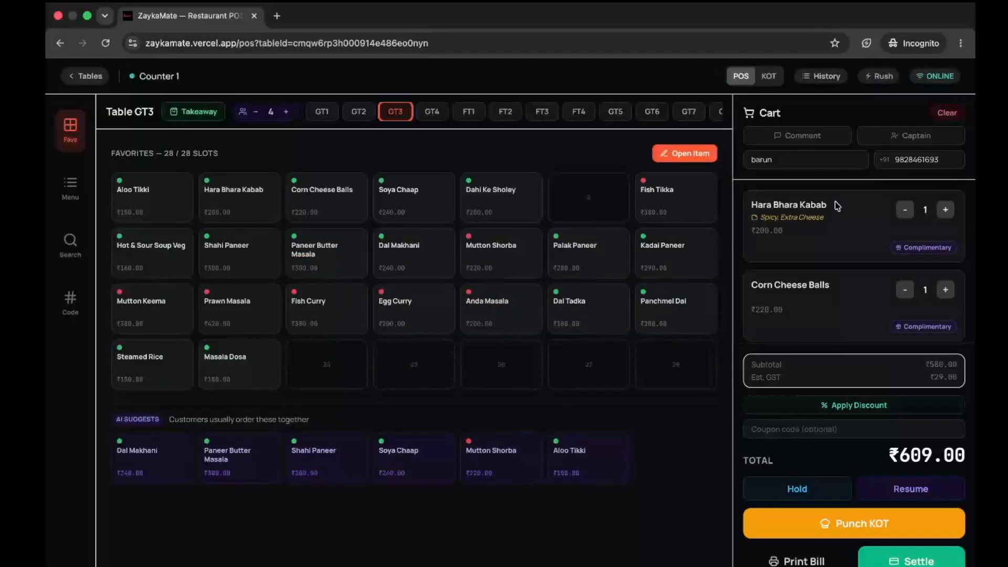
# - Save the order comment 'make it special' for GT3
pyautogui.click(782, 138)
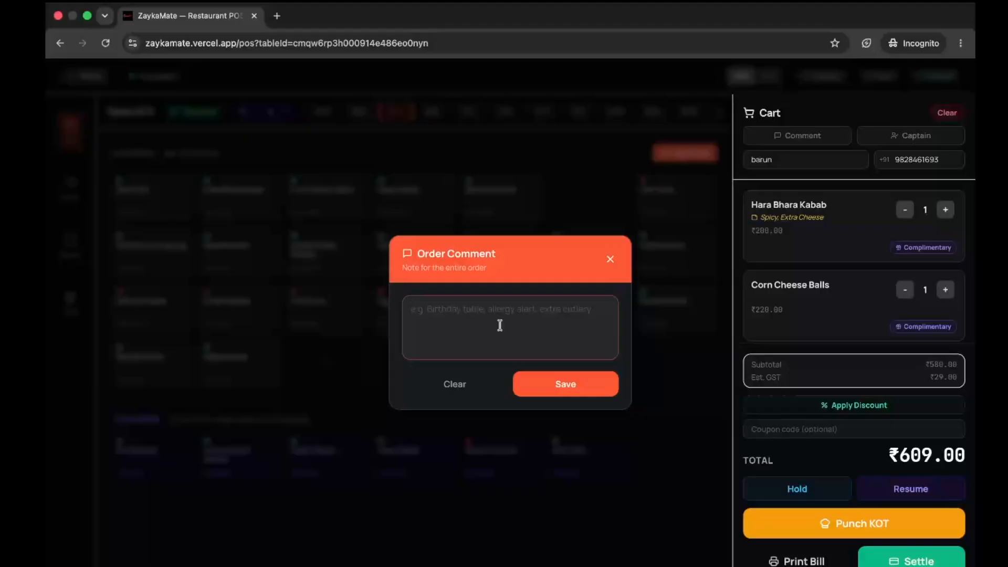
pyautogui.write('make it special')
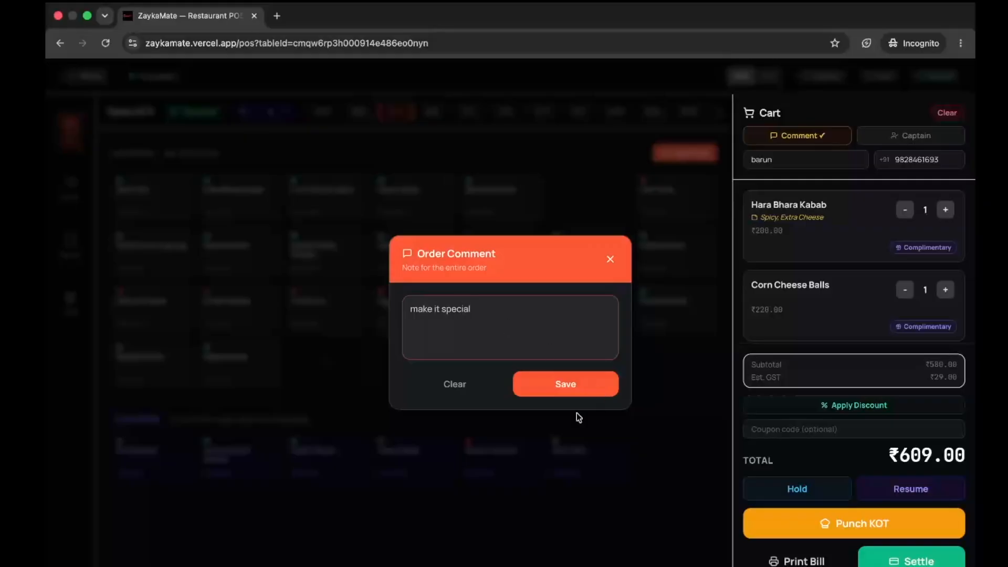
pyautogui.click(574, 385)
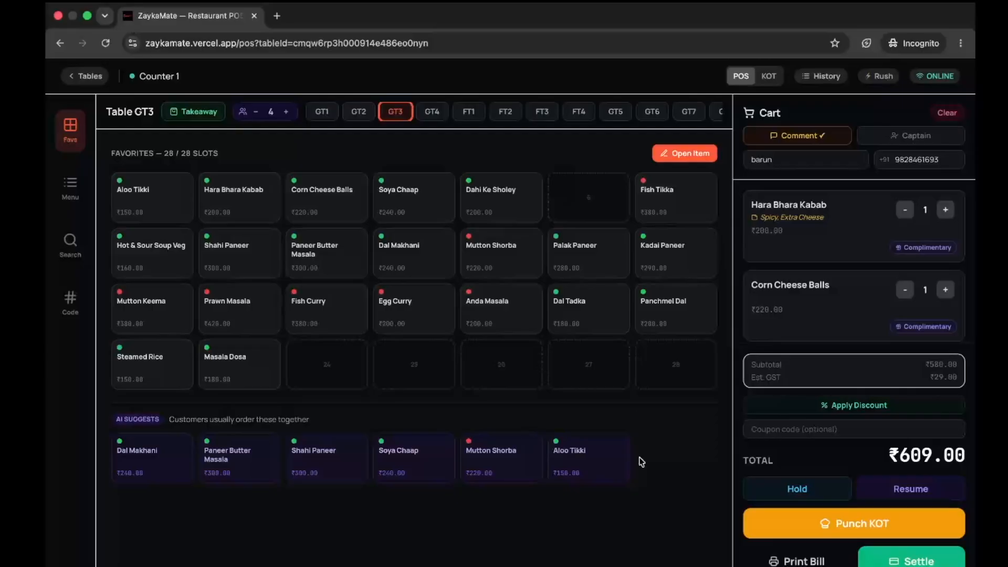
# - Apply a 10% discount with the manager PIN, making the total ₹548.10, then put the order on hold
pyautogui.click(841, 404)
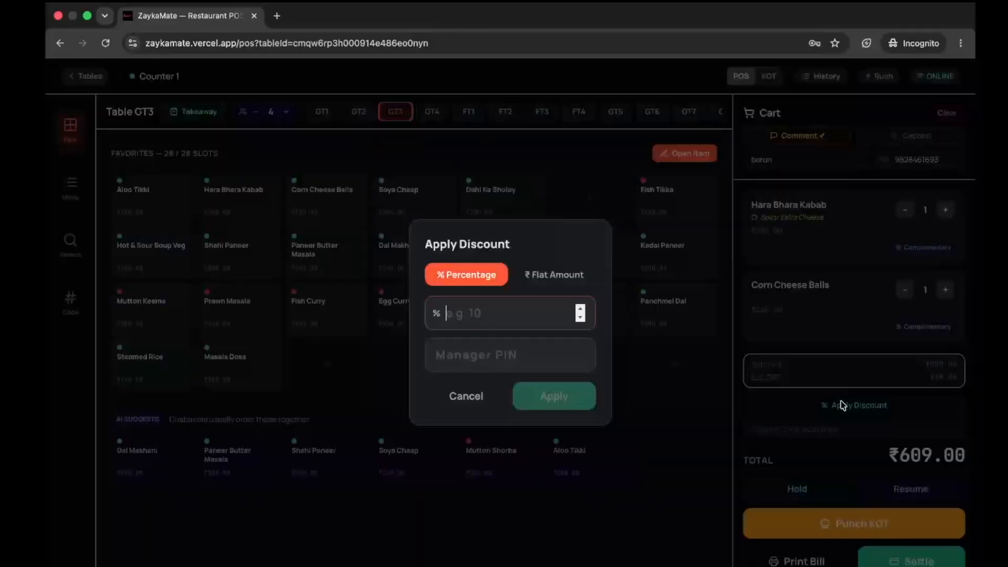
pyautogui.write('10')
pyautogui.click(469, 352)
pyautogui.write('1234')
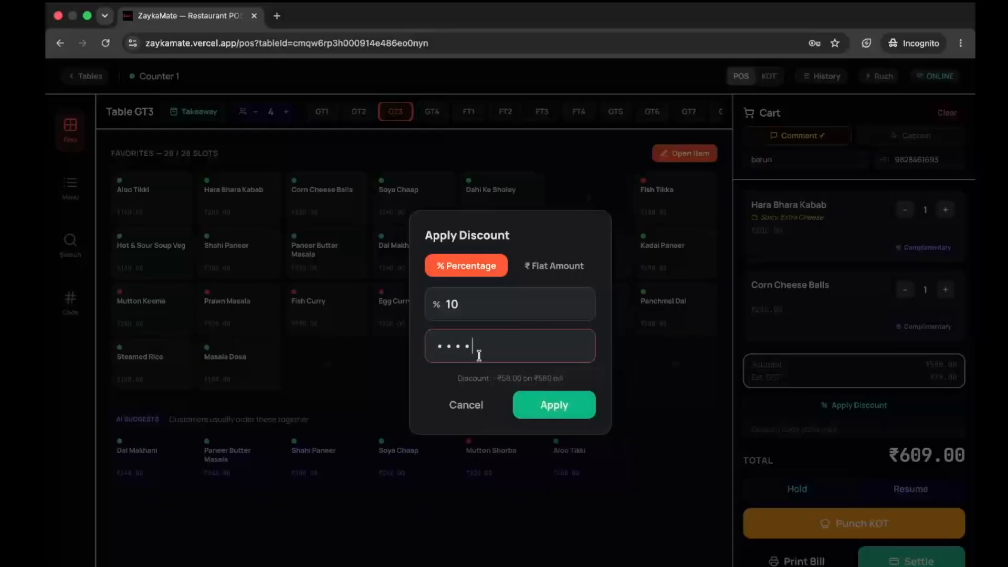
pyautogui.click(562, 418)
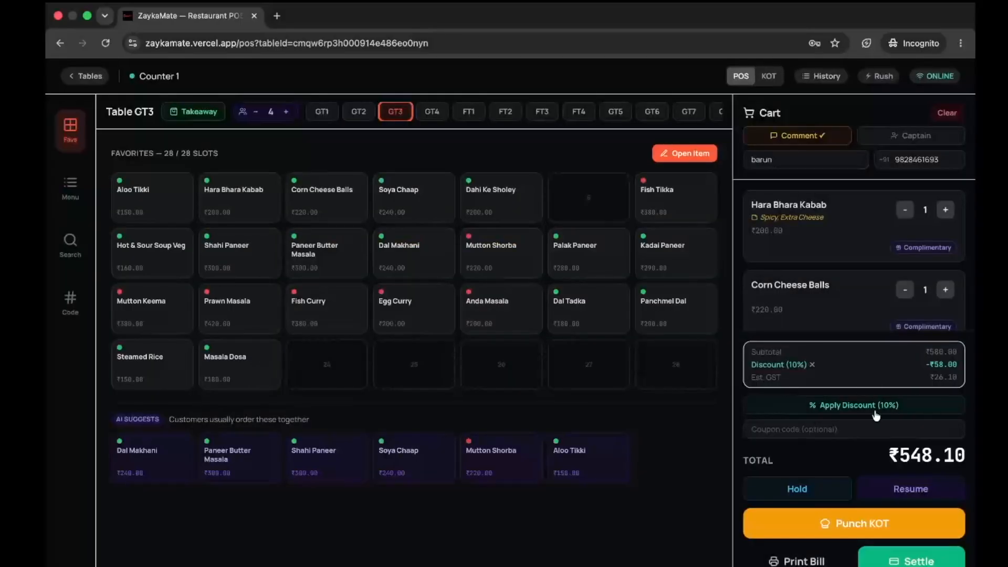
pyautogui.click(783, 425)
pyautogui.click(796, 493)
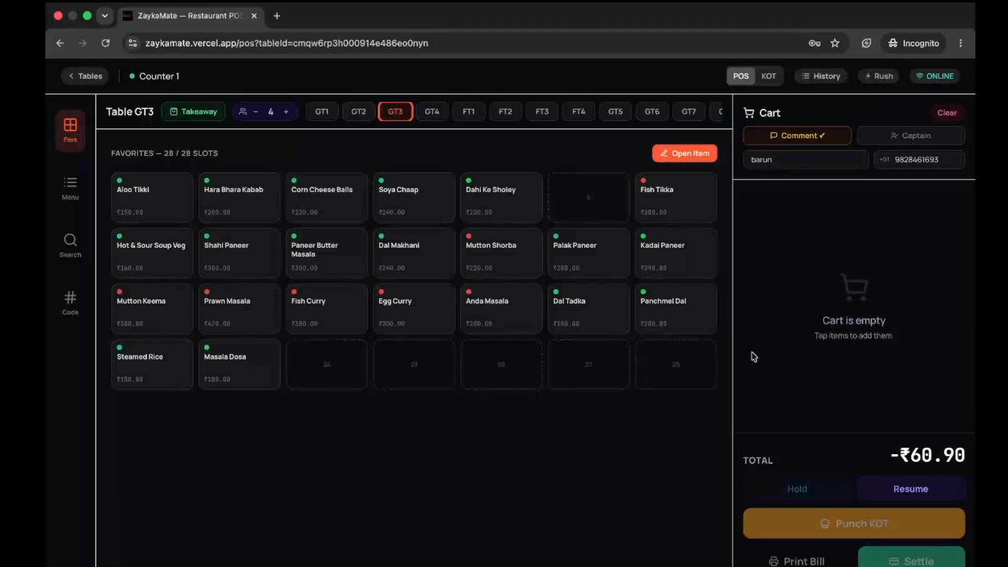
# - Add Mutton Shorba, Paneer Butter Masala and Anda Masala to table GT4's cart
pyautogui.click(434, 114)
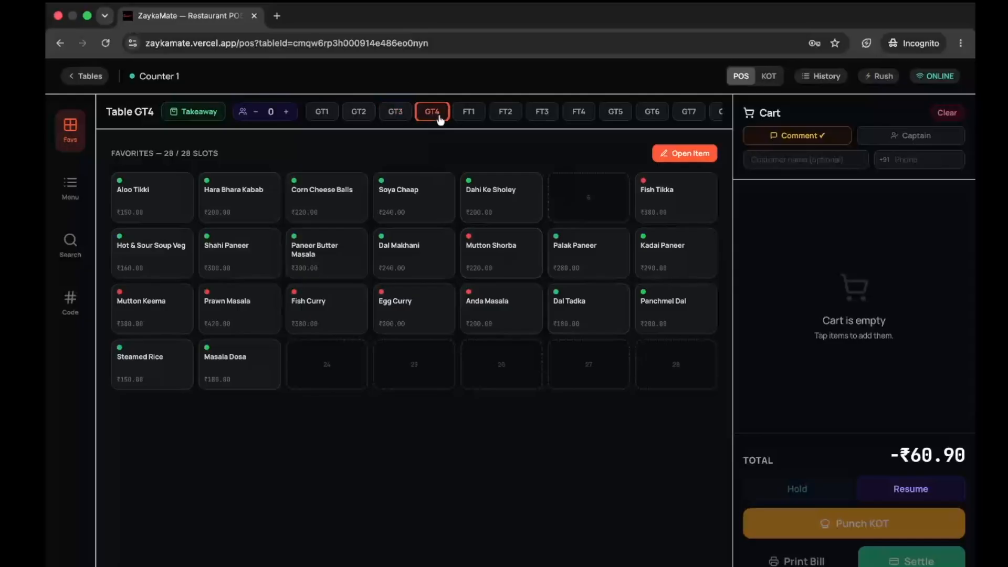
pyautogui.click(486, 240)
pyautogui.click(336, 257)
pyautogui.click(504, 305)
# - Resume GT3's held order, restoring its items, 10% discount and ₹548.10 total
pyautogui.click(388, 117)
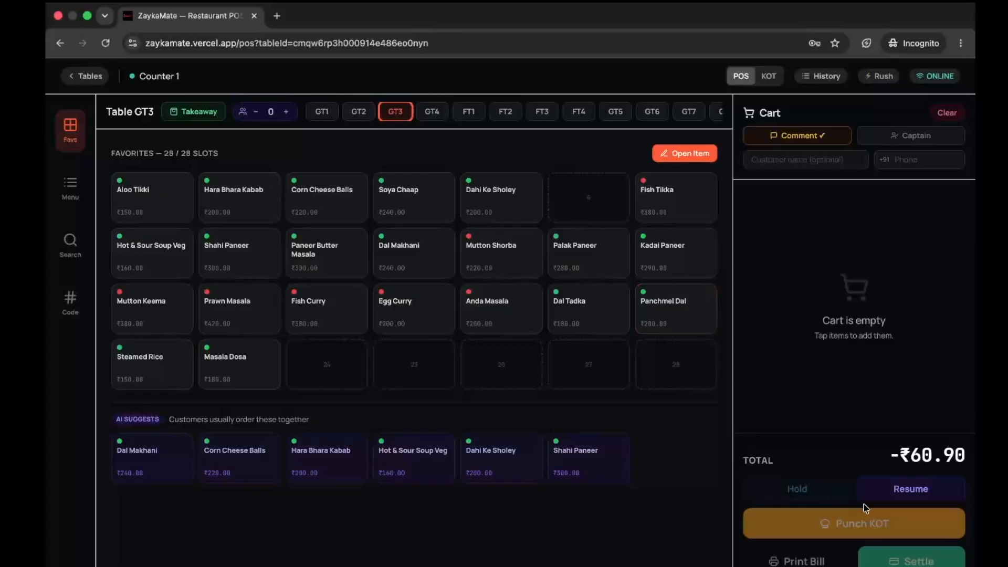
pyautogui.click(911, 489)
pyautogui.scroll(-3, 877, 271)
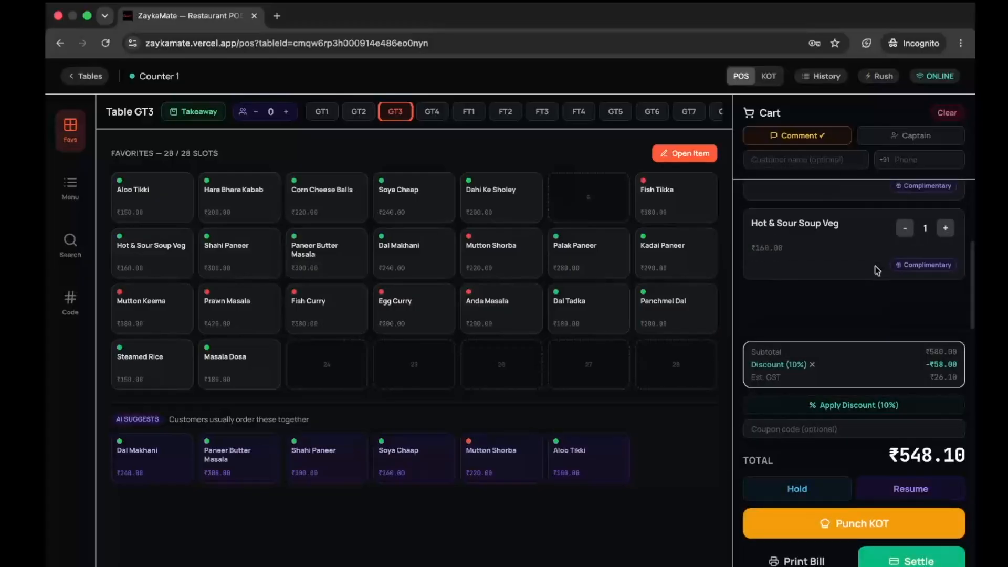
pyautogui.scroll(3, 877, 270)
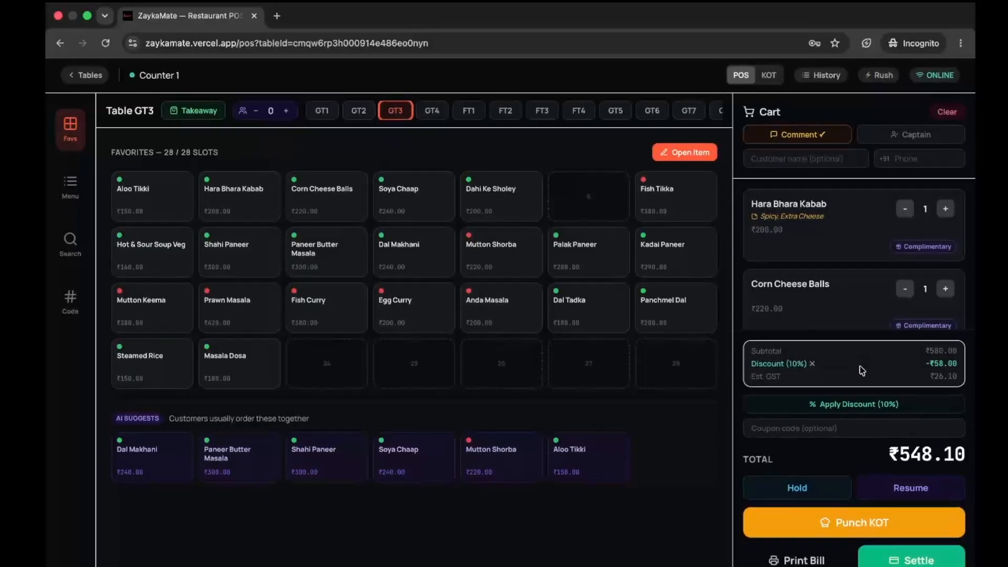
pyautogui.scroll(-3, 797, 292)
pyautogui.scroll(3, 796, 288)
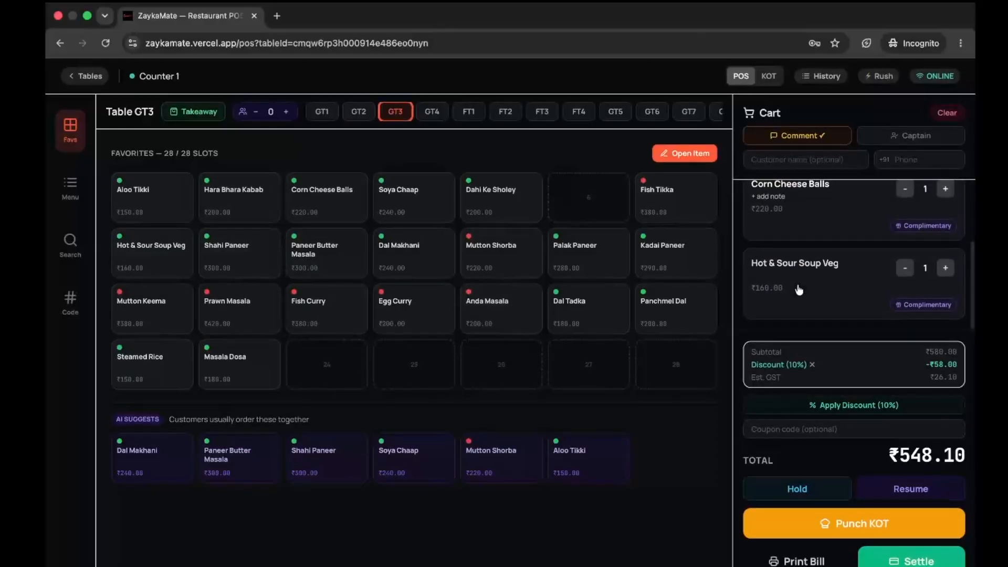
pyautogui.scroll(-2, 799, 289)
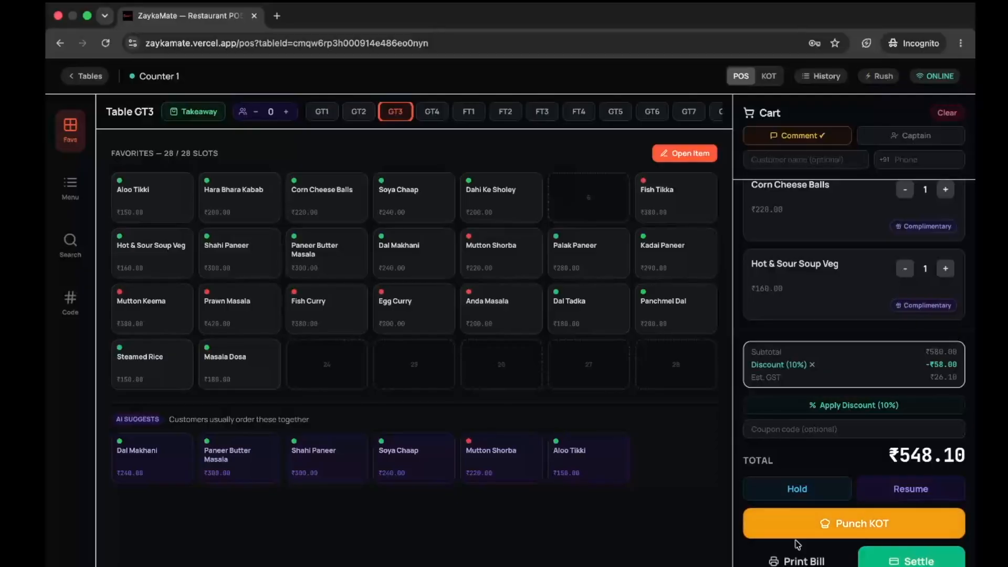
# - Cancel the print dialog for GT3's ₹548.10 bill and show the full categorized menu
pyautogui.click(786, 563)
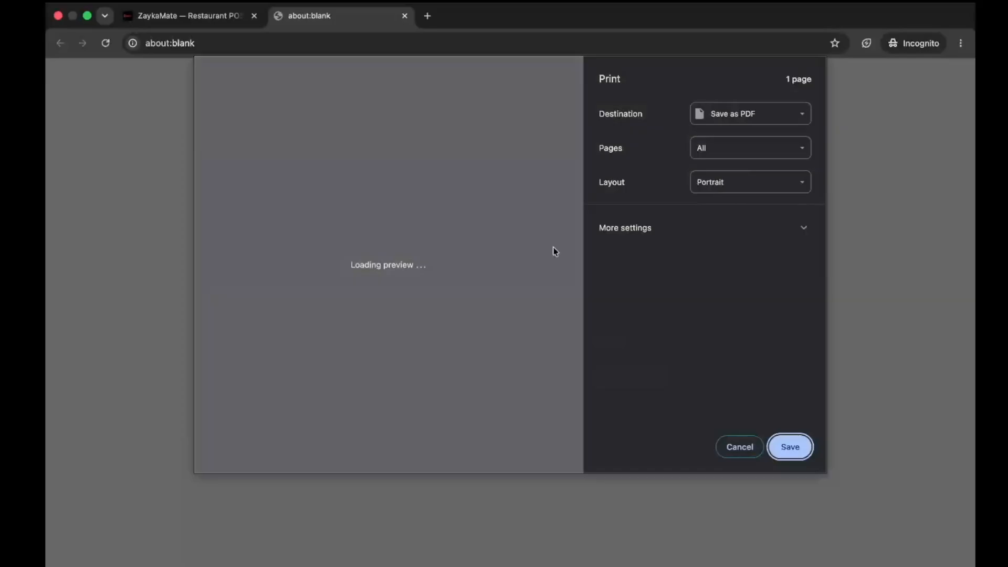
pyautogui.scroll(1, 361, 173)
pyautogui.scroll(3, 361, 173)
pyautogui.scroll(2, 361, 197)
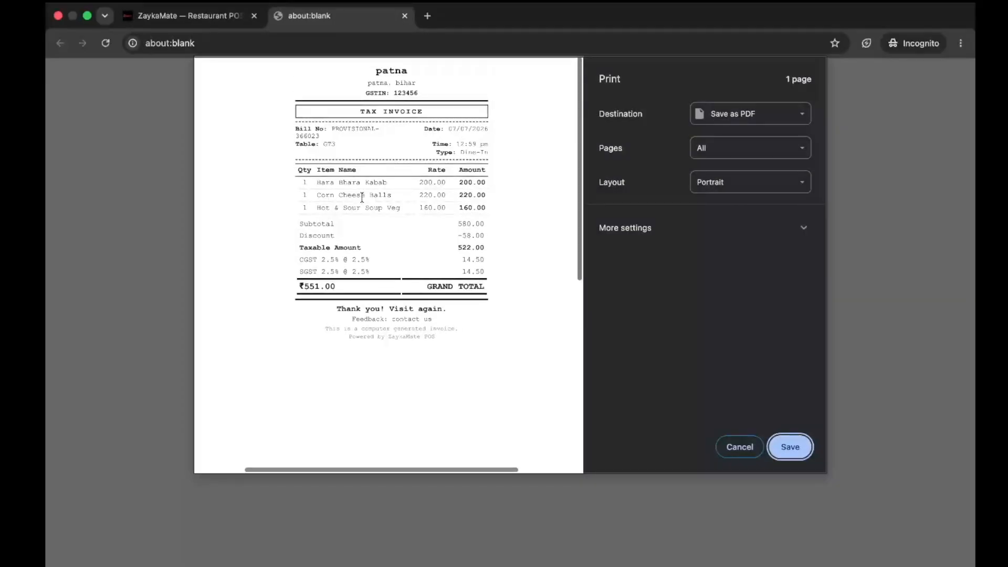
pyautogui.click(292, 260)
pyautogui.click(741, 442)
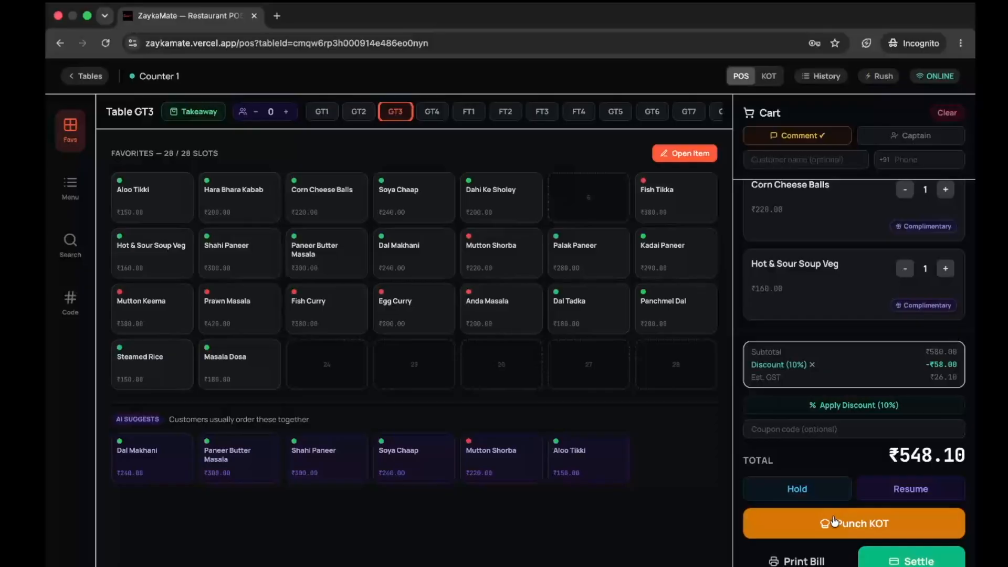
pyautogui.click(78, 196)
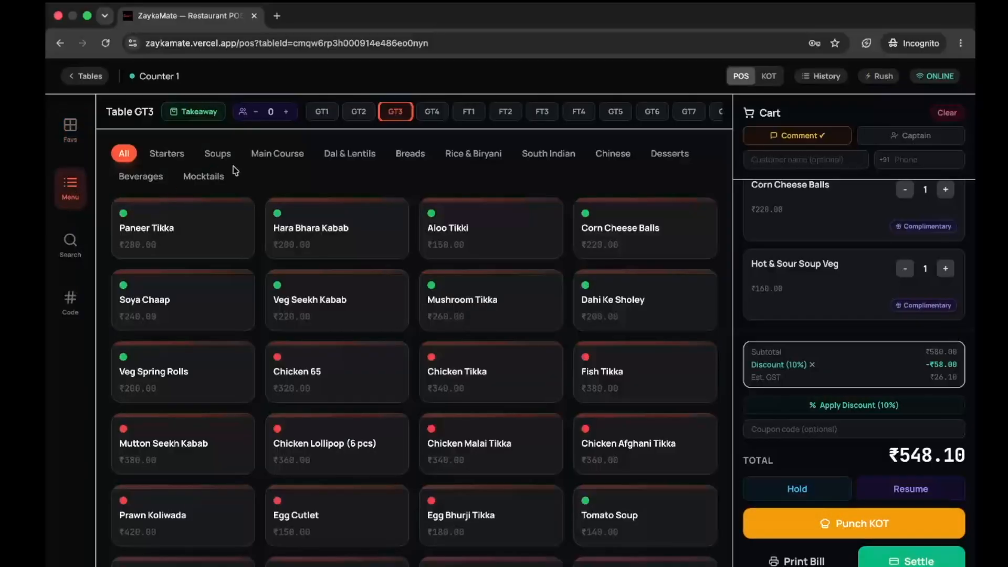
# - Browse the menu categories from Main Course through Desserts and Chinese
pyautogui.click(289, 160)
pyautogui.click(349, 158)
pyautogui.click(426, 159)
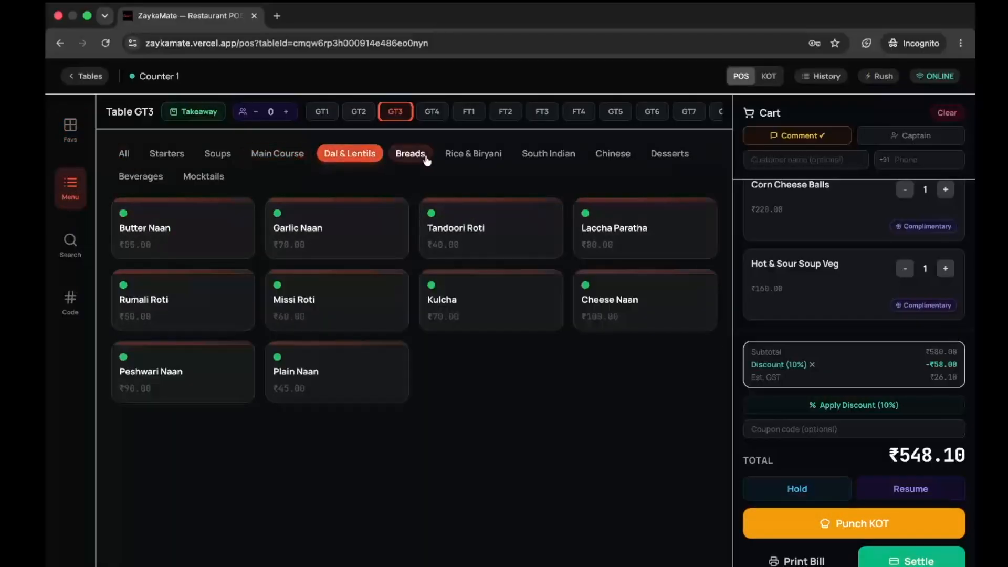
pyautogui.click(473, 155)
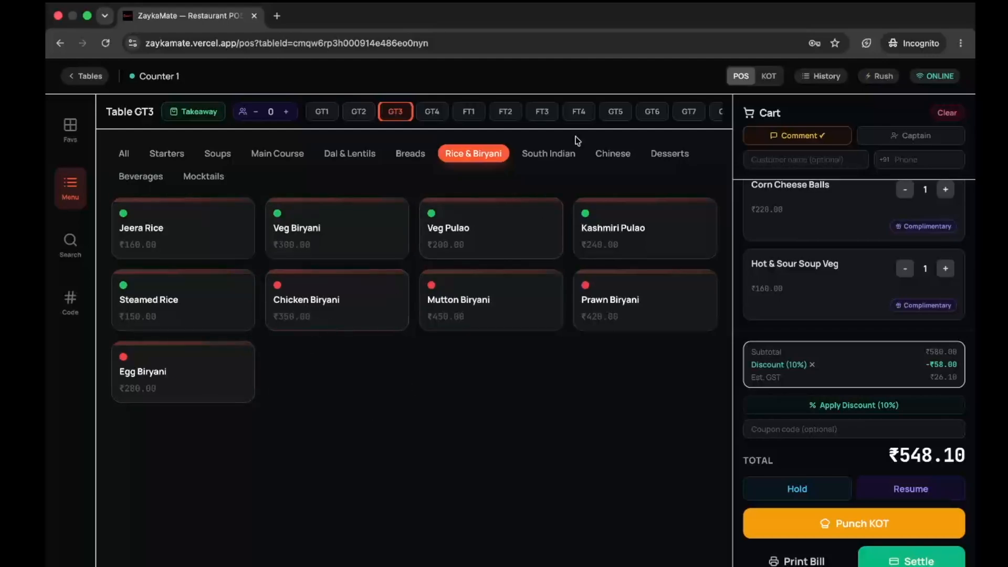
pyautogui.click(566, 154)
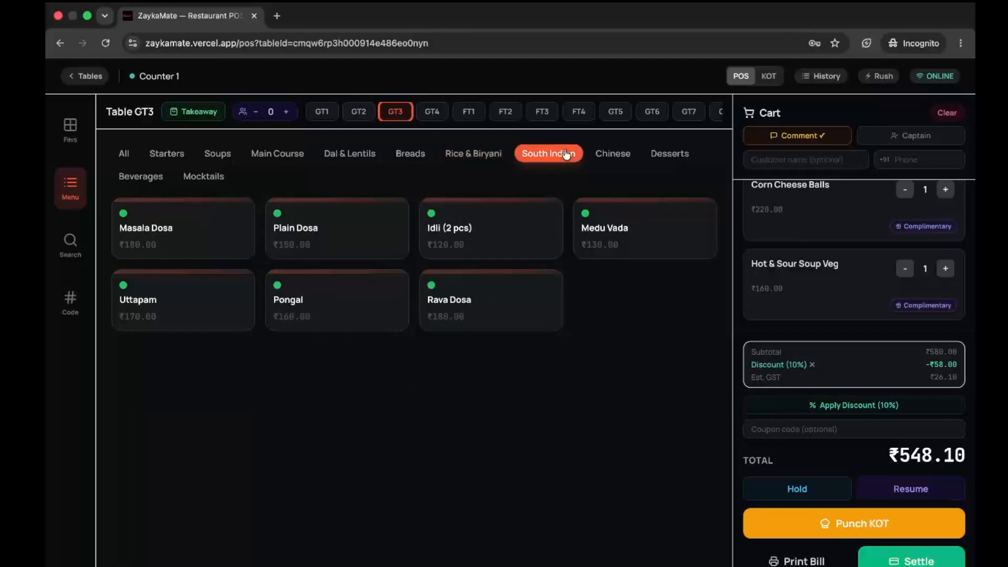
pyautogui.click(660, 155)
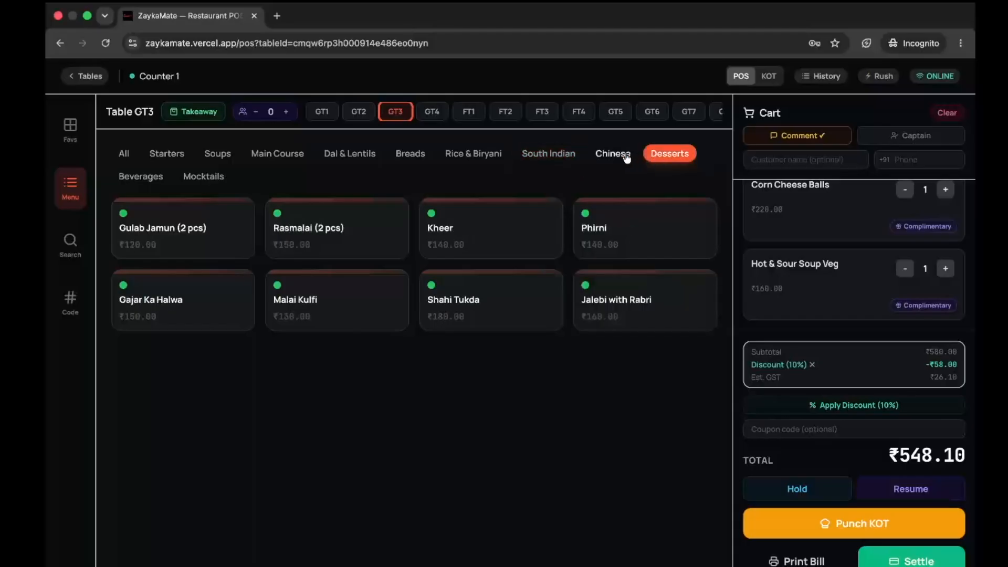
pyautogui.click(613, 153)
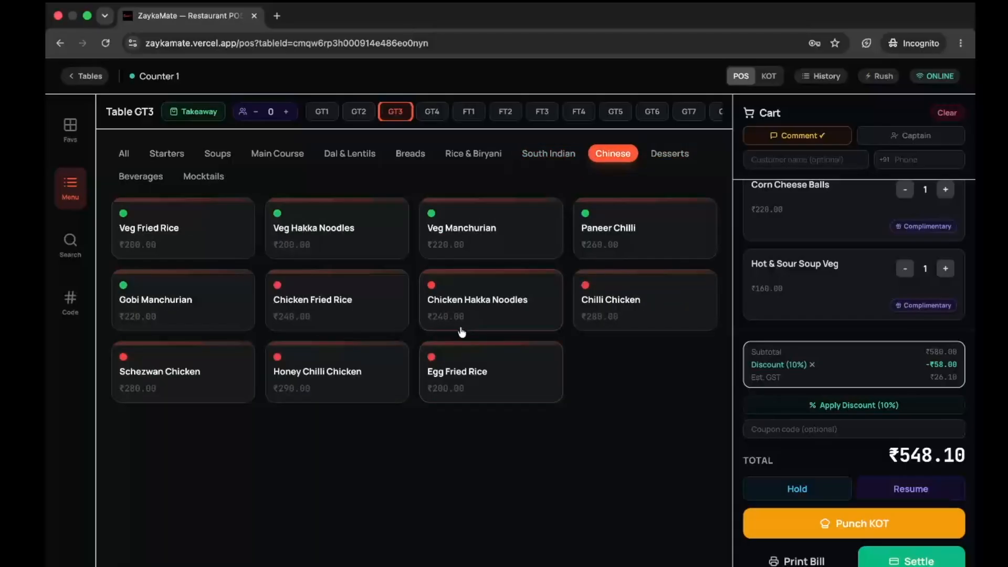
# - Search the menu for 'pan', add Paneer Tikka (total ₹842.10), and switch to shortcode entry
pyautogui.click(73, 262)
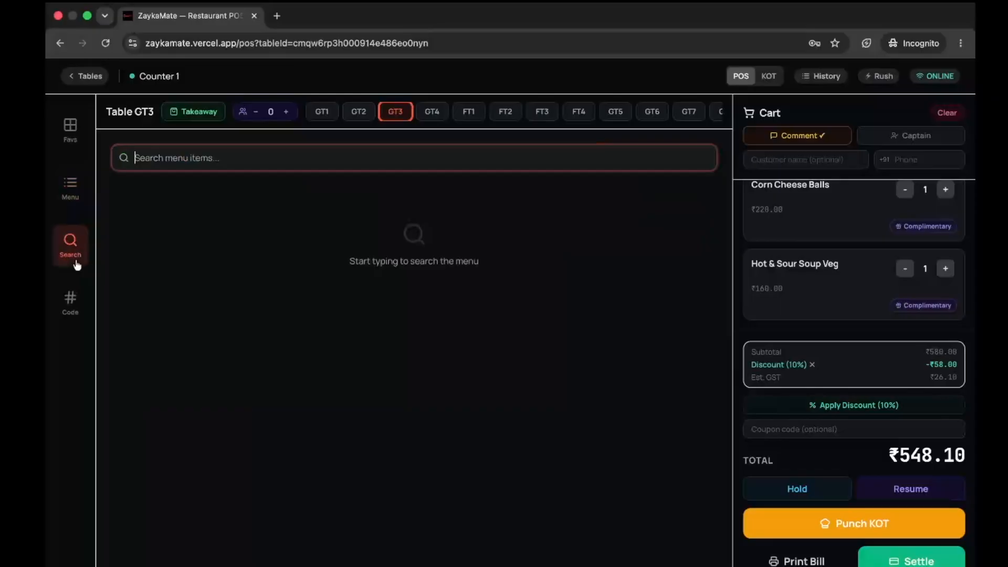
pyautogui.click(70, 189)
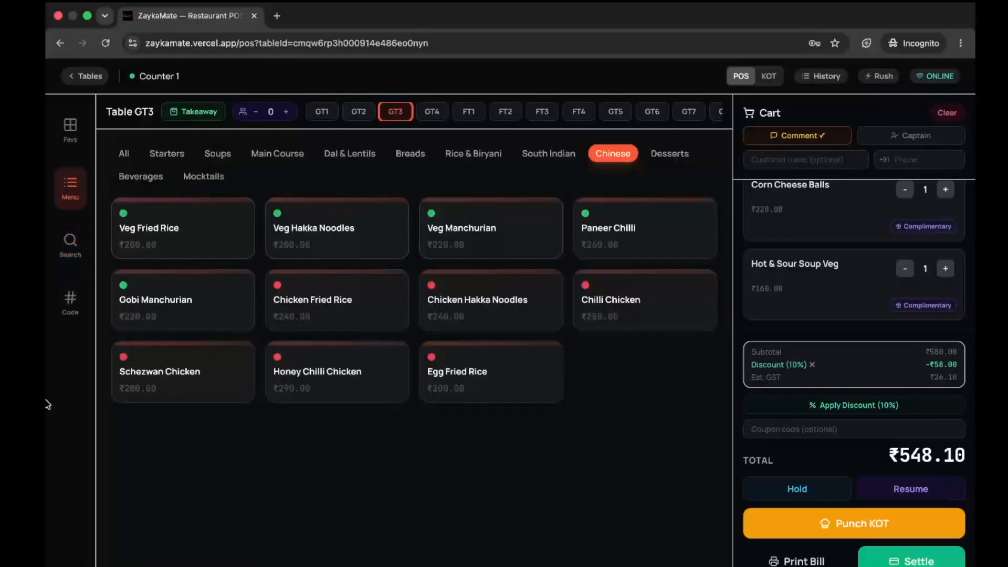
pyautogui.click(70, 242)
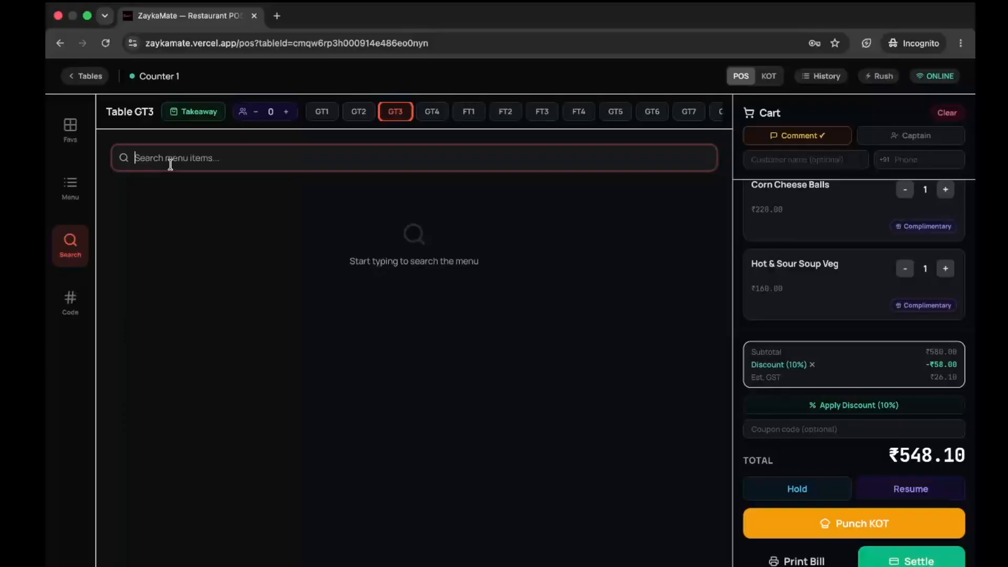
pyautogui.write('pan')
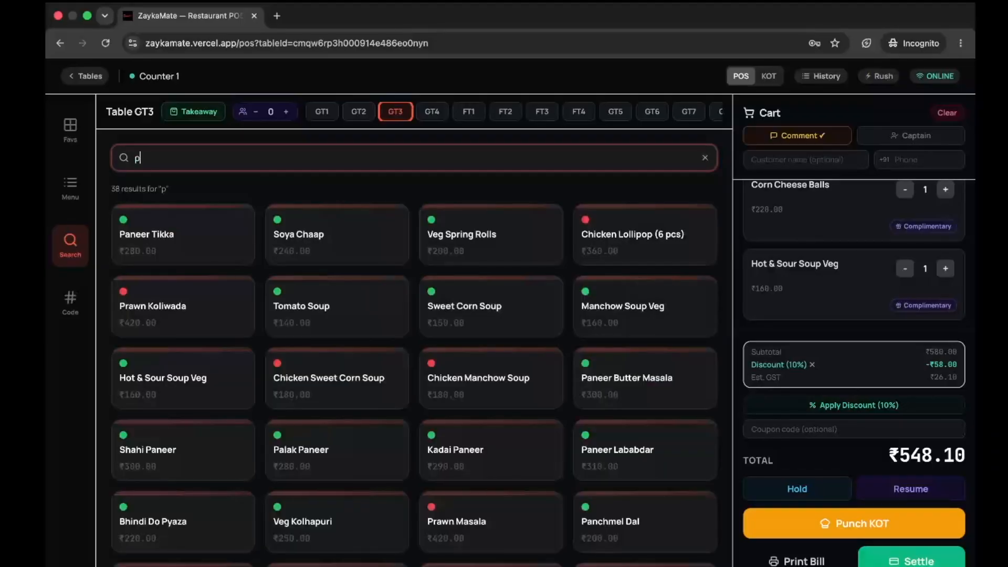
pyautogui.press('BackSpace')
pyautogui.press('BackSpace')
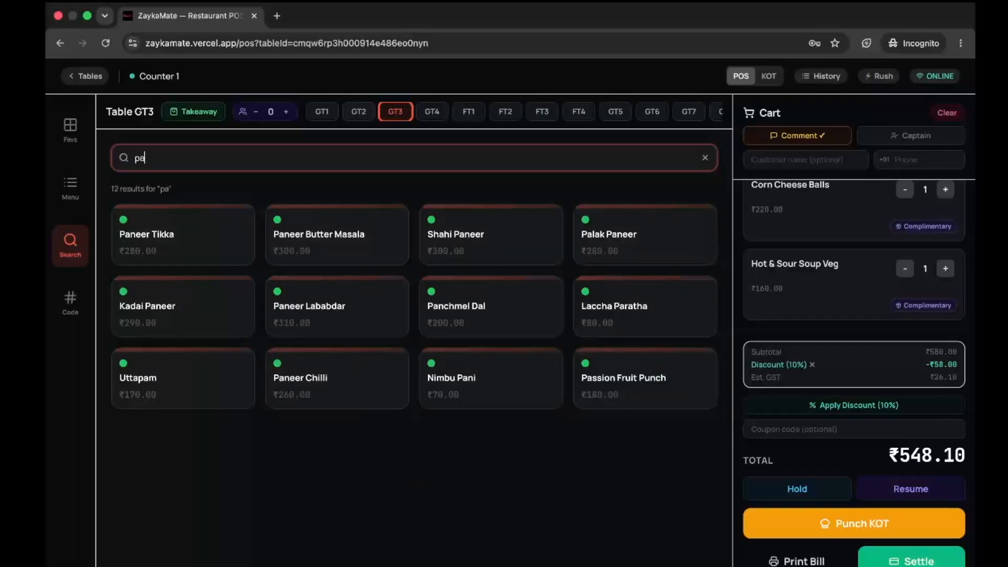
pyautogui.write('en')
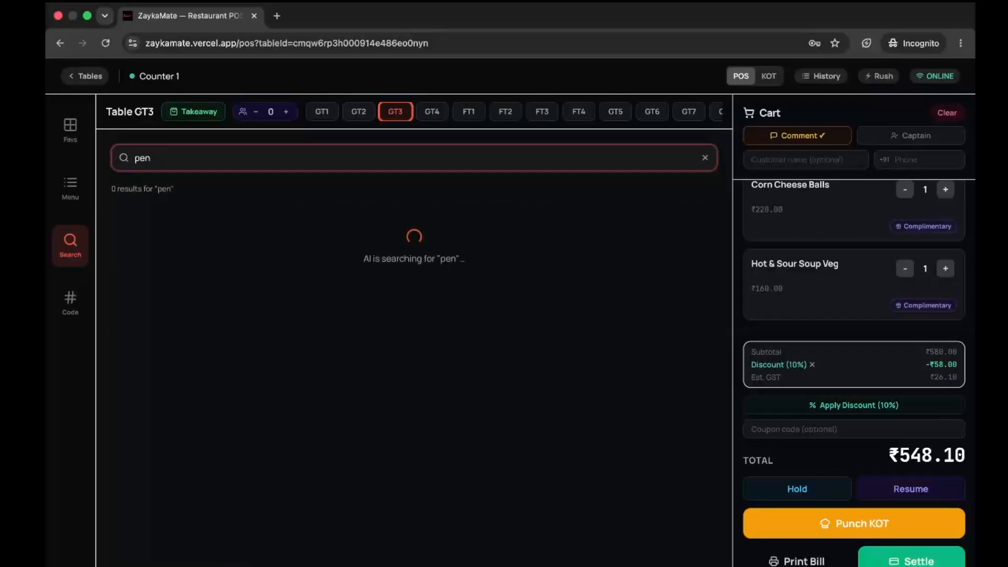
pyautogui.press('BackSpace')
pyautogui.press('BackSpace')
pyautogui.write('an')
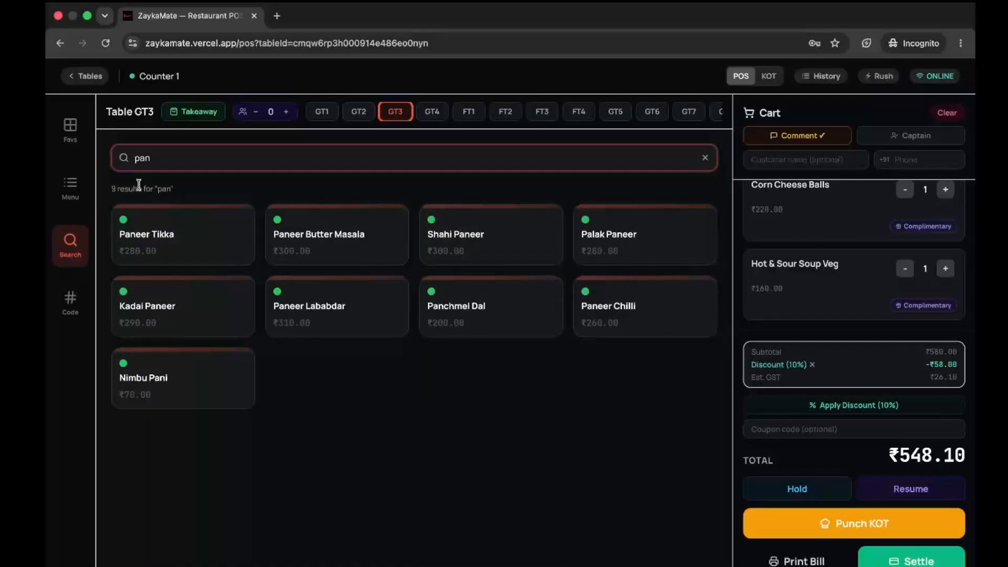
pyautogui.press('super+a')
pyautogui.click(193, 232)
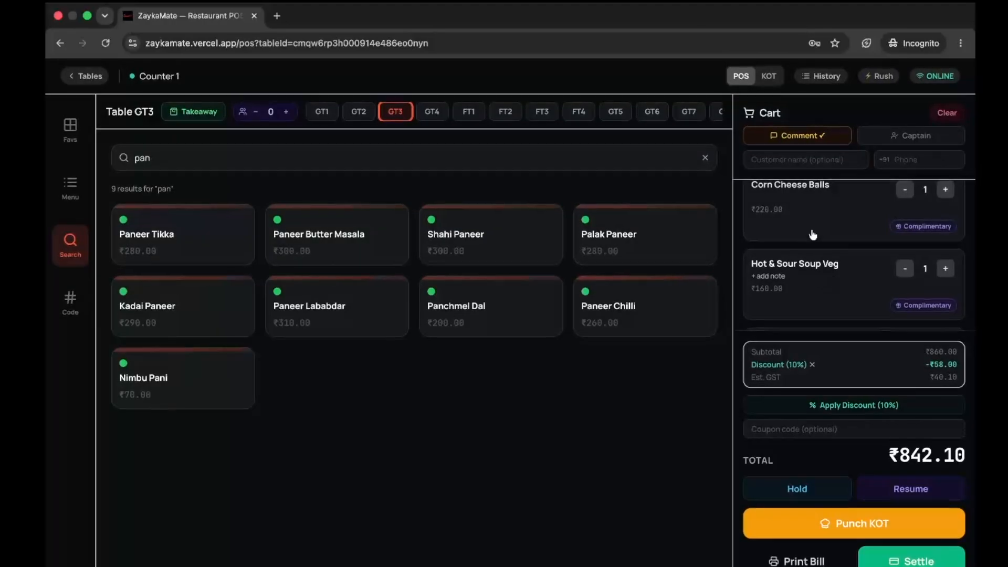
pyautogui.scroll(-3, 826, 299)
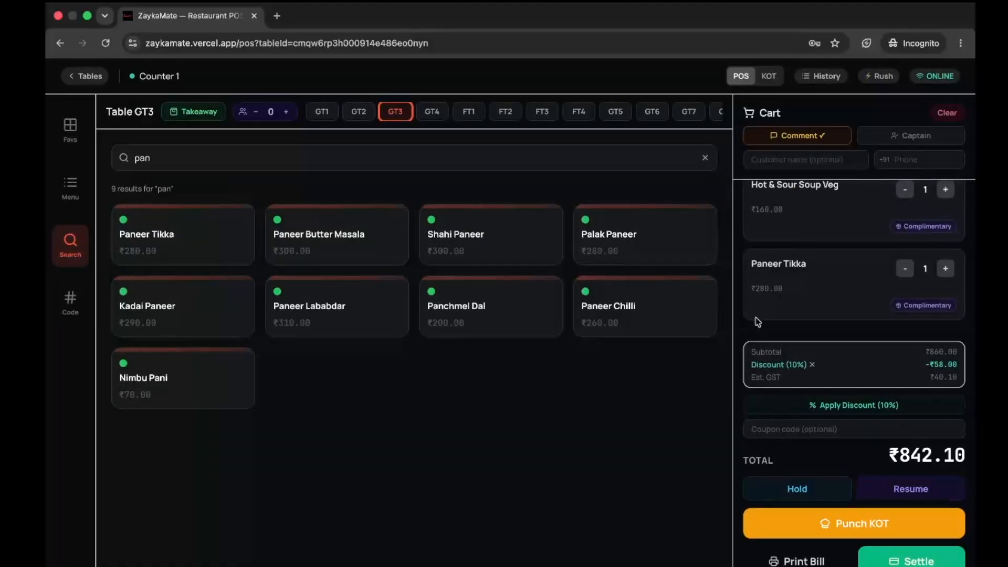
pyautogui.click(71, 320)
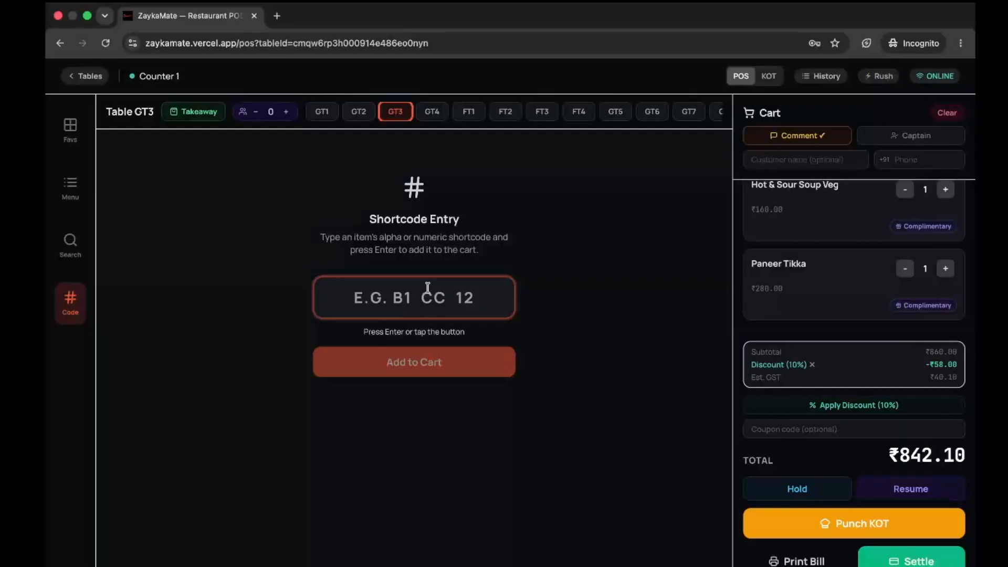
# - Enter shortcode PT to raise Paneer Tikka to 2 (₹1,136.10), then print the bill from Favorites
pyautogui.write('PT')
pyautogui.press('Return')
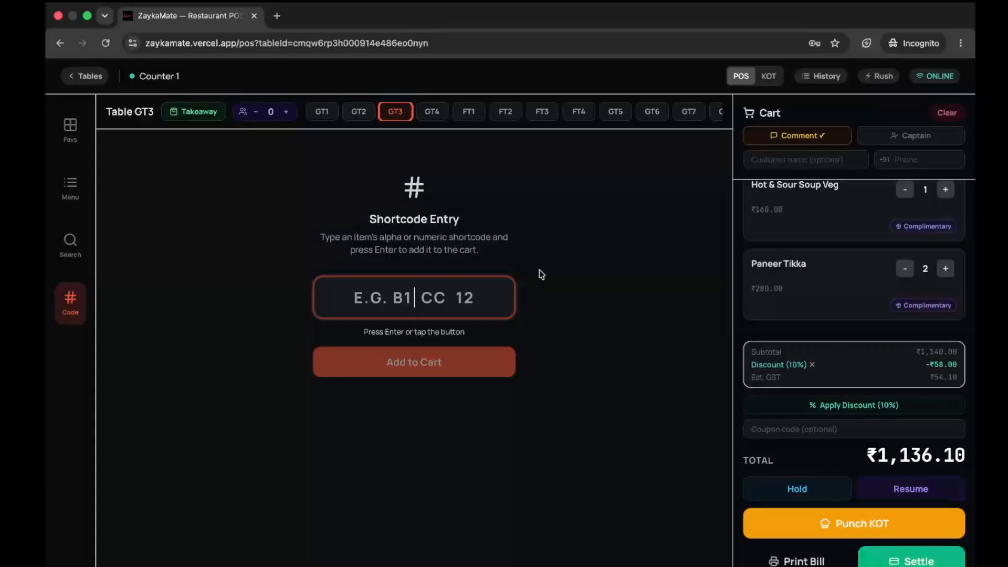
pyautogui.click(75, 130)
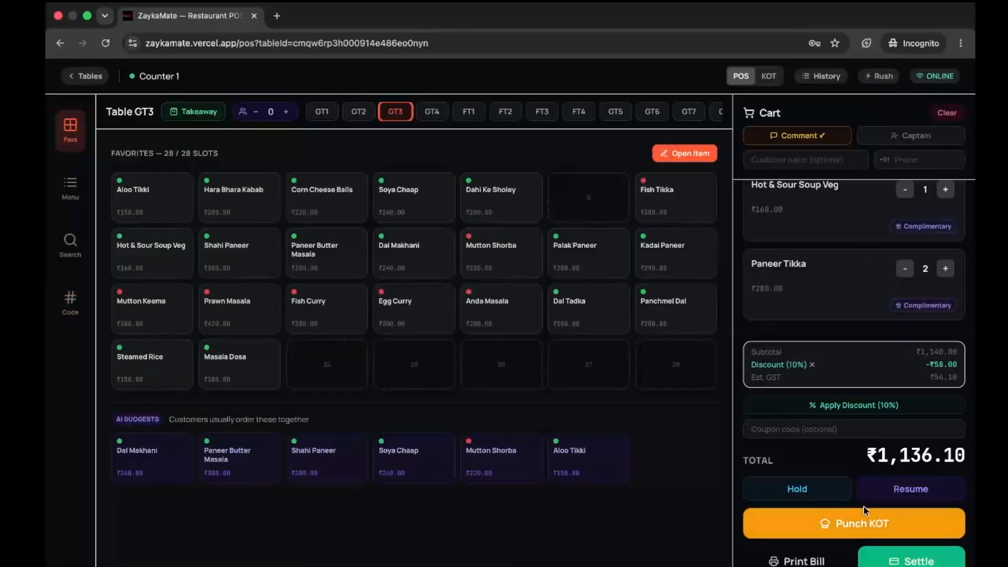
pyautogui.click(796, 561)
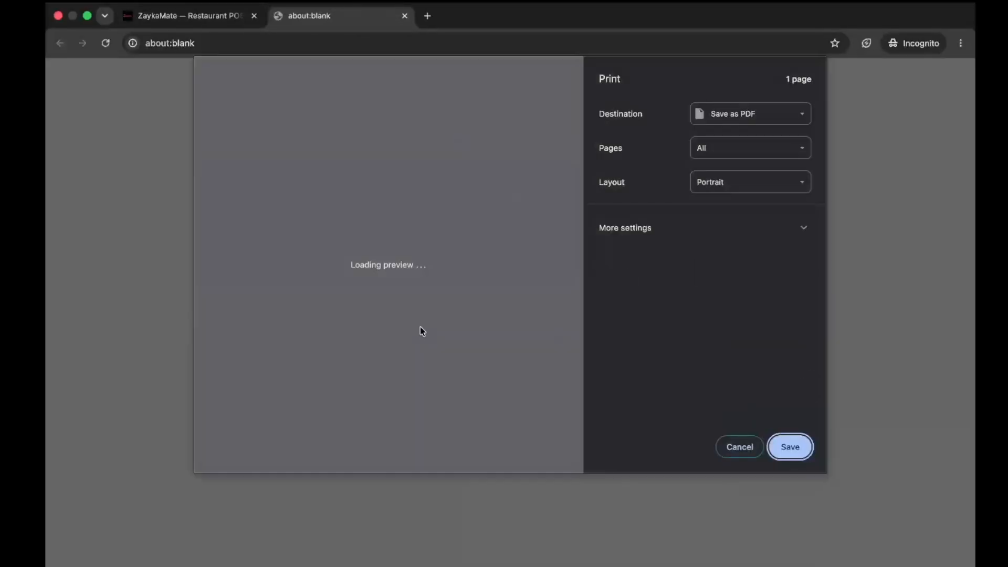
pyautogui.scroll(5, 372, 169)
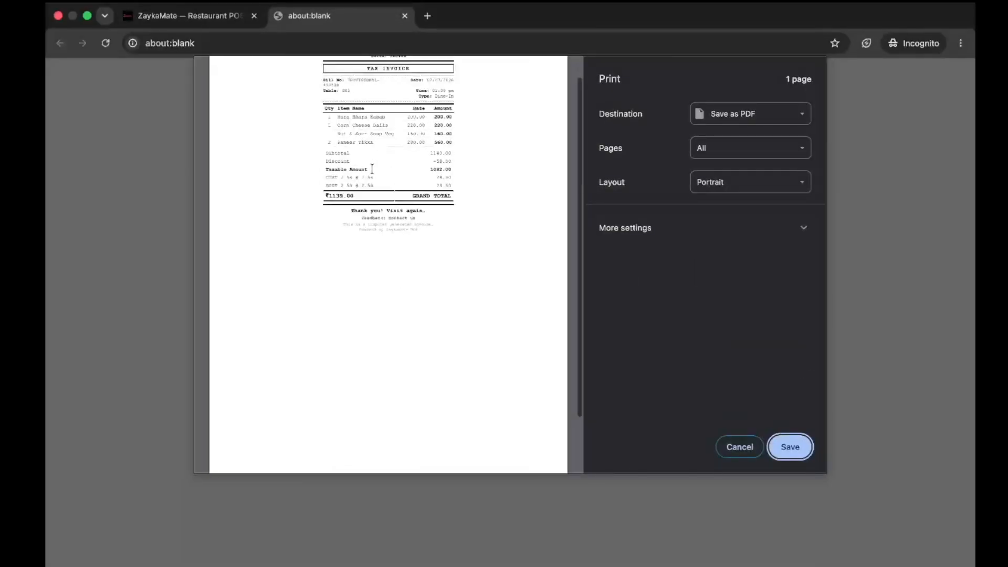
pyautogui.moveTo(257, 120); pyautogui.dragTo(301, 121)
pyautogui.scroll(3, 301, 121)
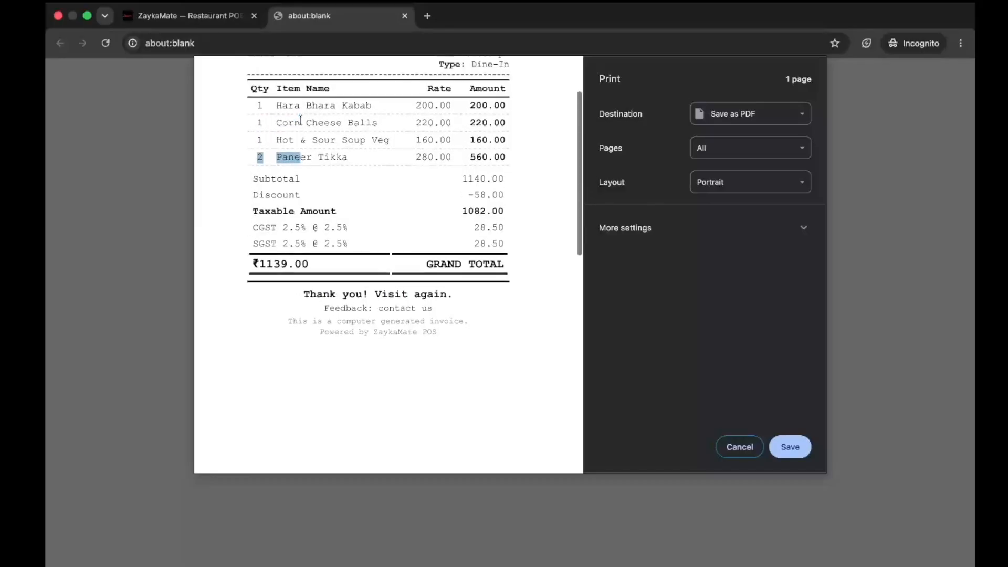
pyautogui.click(740, 447)
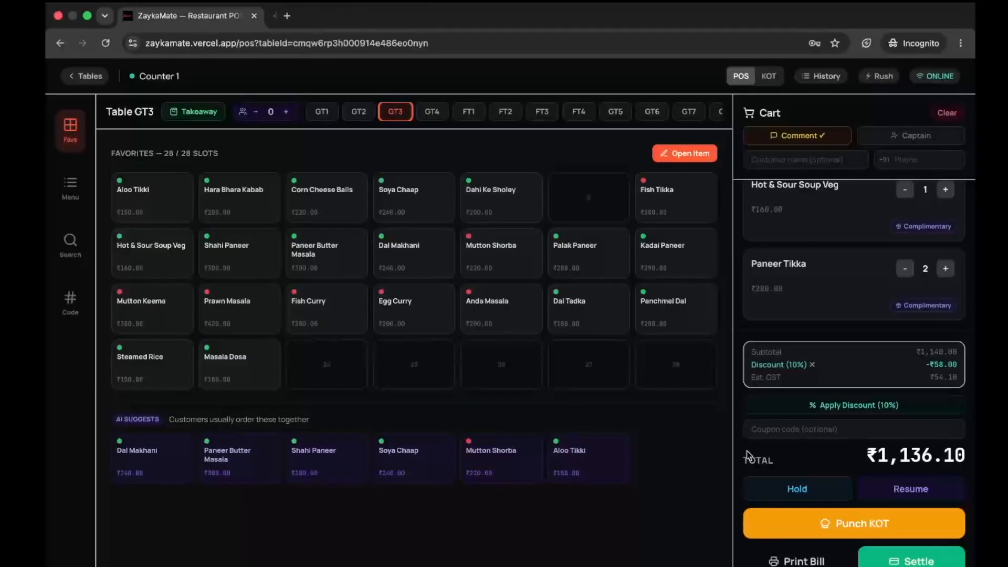
# - Punch the KOT and mark Hara Bhara Kabab, Corn Cheese Balls and Hot & Sour Soup Veg ready
pyautogui.click(878, 523)
pyautogui.press('super+grave')
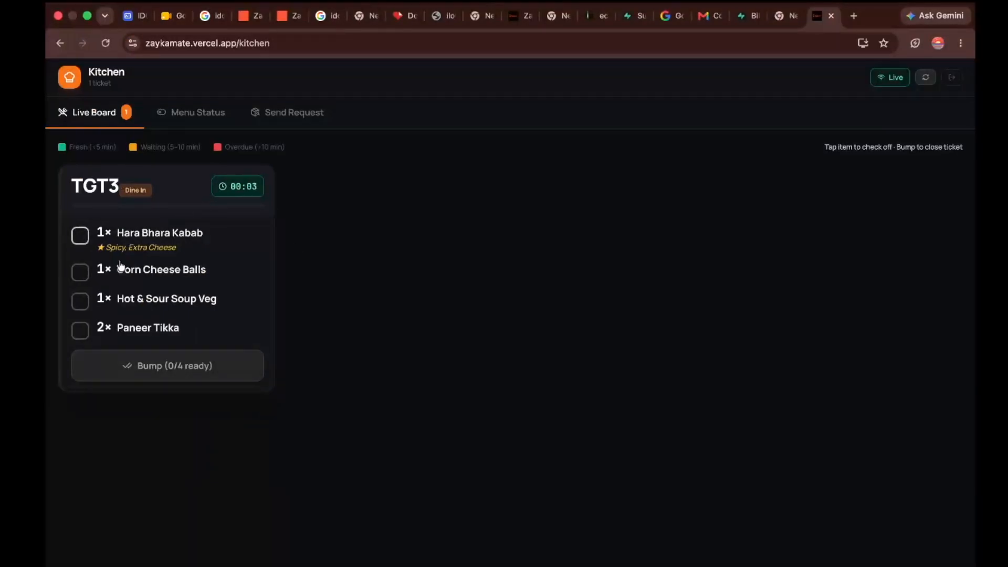
pyautogui.click(176, 250)
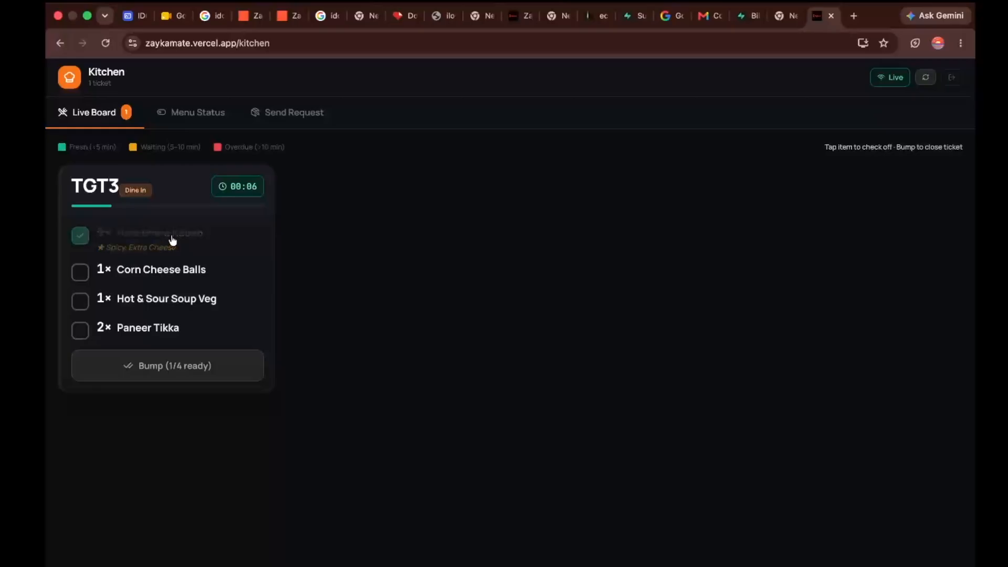
pyautogui.click(168, 276)
pyautogui.click(161, 298)
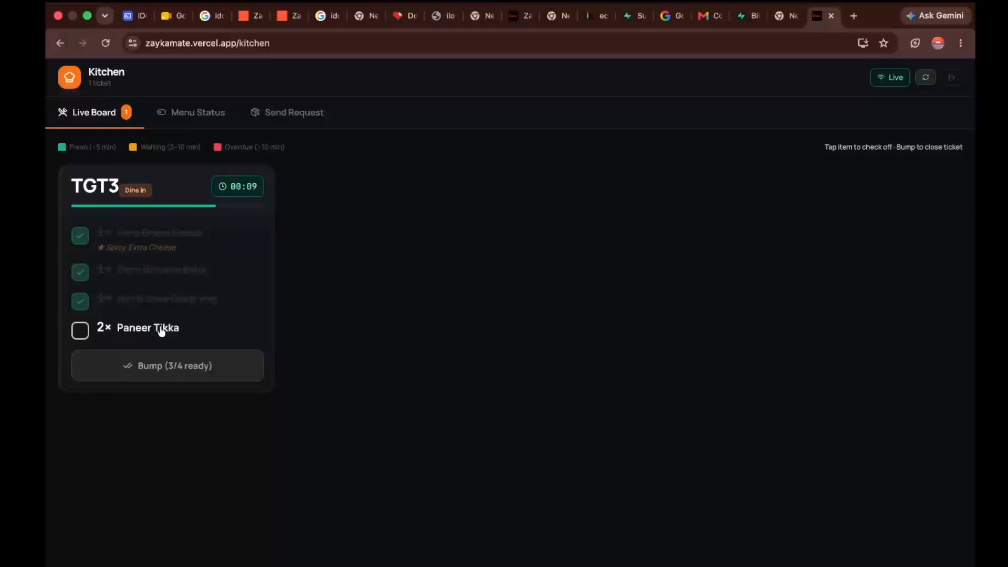
# - Mark Paneer Tikka ready and clear the TGT3 ticket, with the POS back on the tables overview
pyautogui.hotkey('ctrl', 'Right')
pyautogui.click(86, 77)
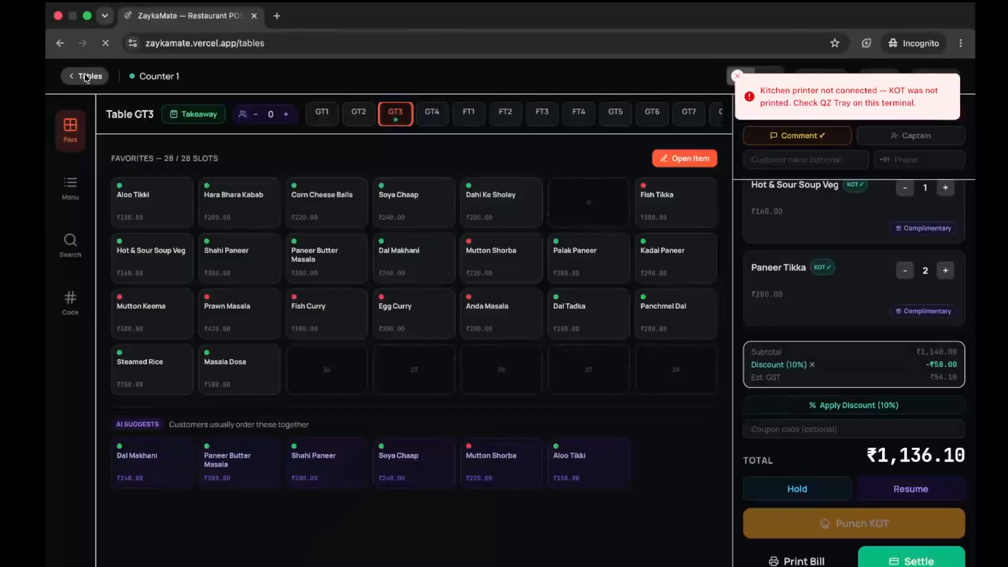
pyautogui.hotkey('ctrl', 'Left')
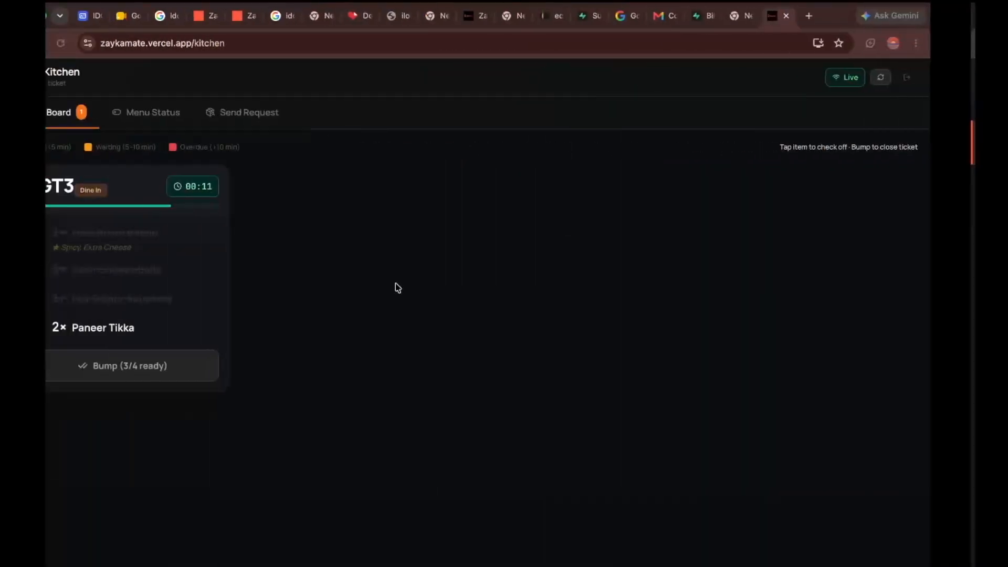
pyautogui.click(133, 326)
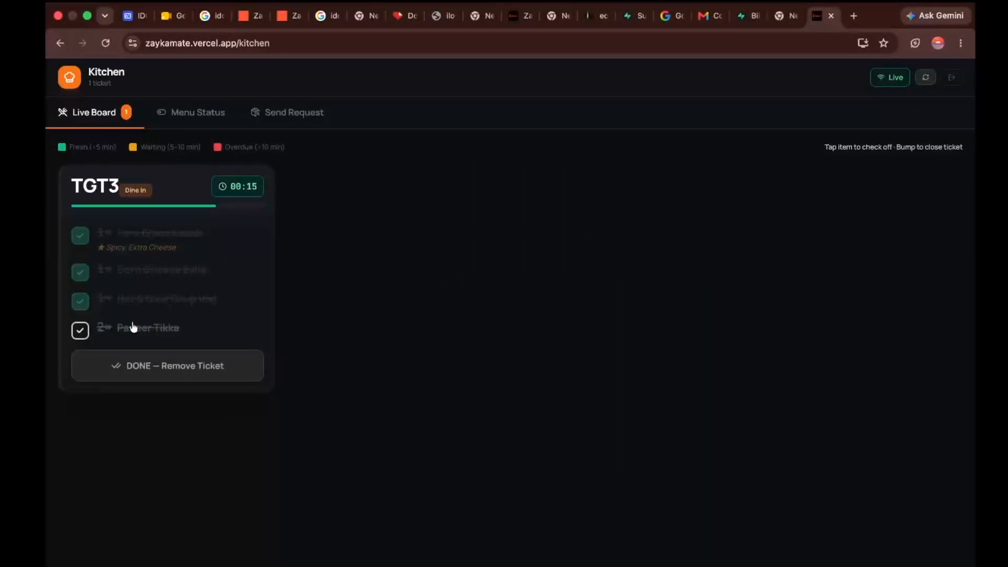
pyautogui.click(193, 367)
pyautogui.hotkey('ctrl', 'Right')
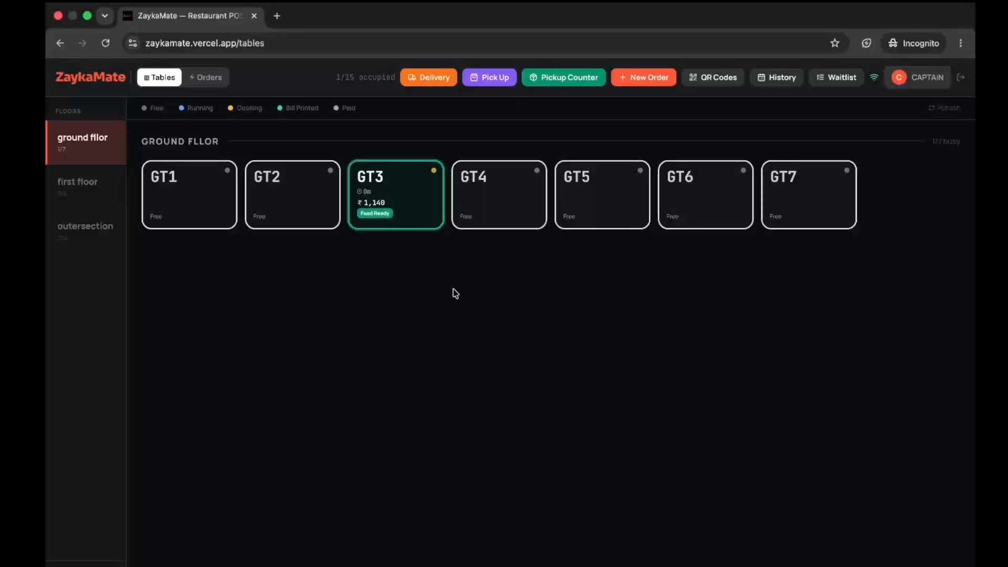
# - On the cashier terminal, open Table GT3's ₹1,197.00 order and preview its bill without printing
pyautogui.hotkey('ctrl', 'Left')
pyautogui.hotkey('ctrl', 'Left')
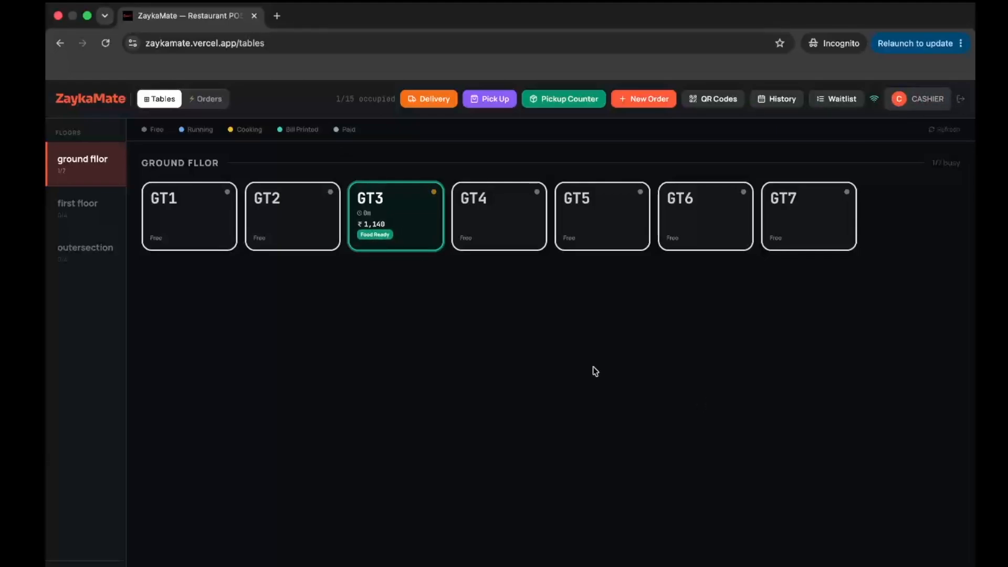
pyautogui.click(399, 218)
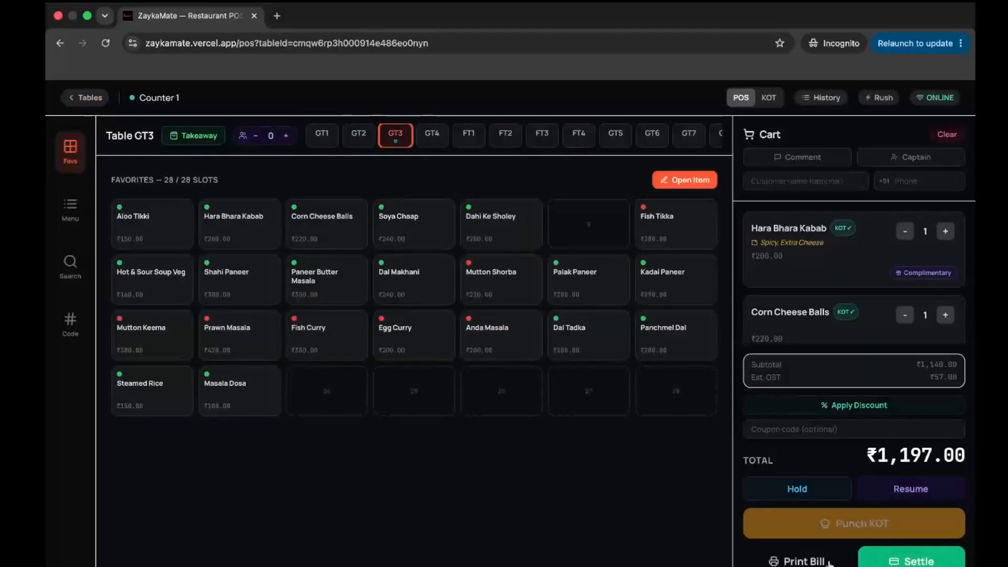
pyautogui.click(829, 562)
pyautogui.click(740, 447)
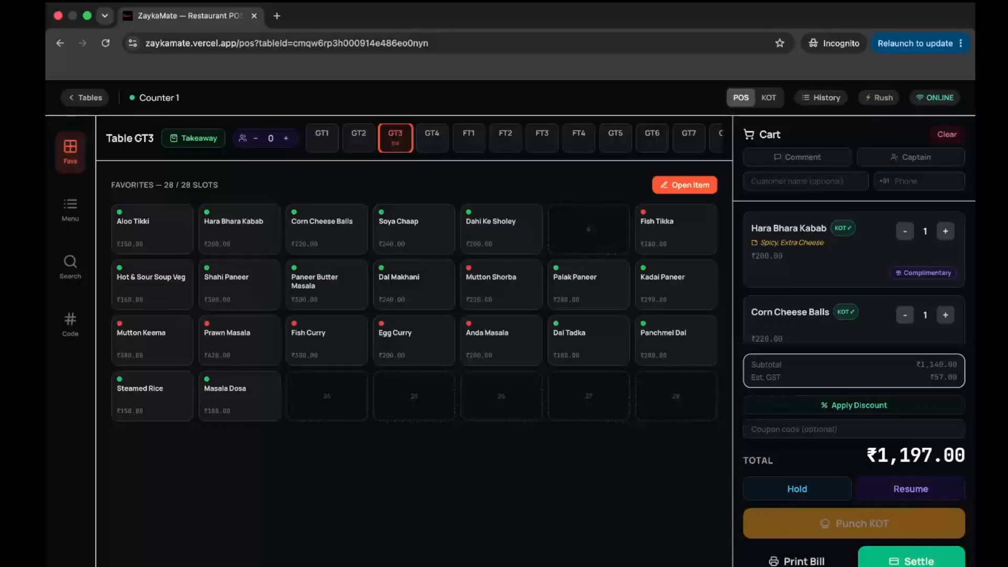
# - Open settlement for GT3's bill and fill in the matching saved customer's name and phone
pyautogui.click(912, 561)
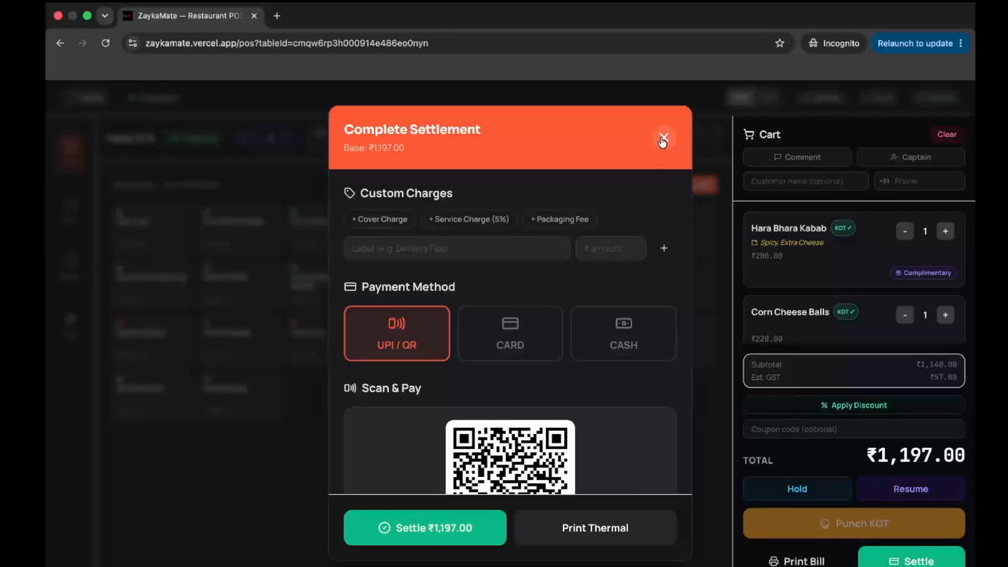
pyautogui.scroll(-5, 612, 260)
pyautogui.click(441, 347)
pyautogui.write('bar')
pyautogui.click(402, 391)
# - Try redeeming the full ₹4.00 loyalty wallet balance, then cancel the redemption
pyautogui.click(405, 427)
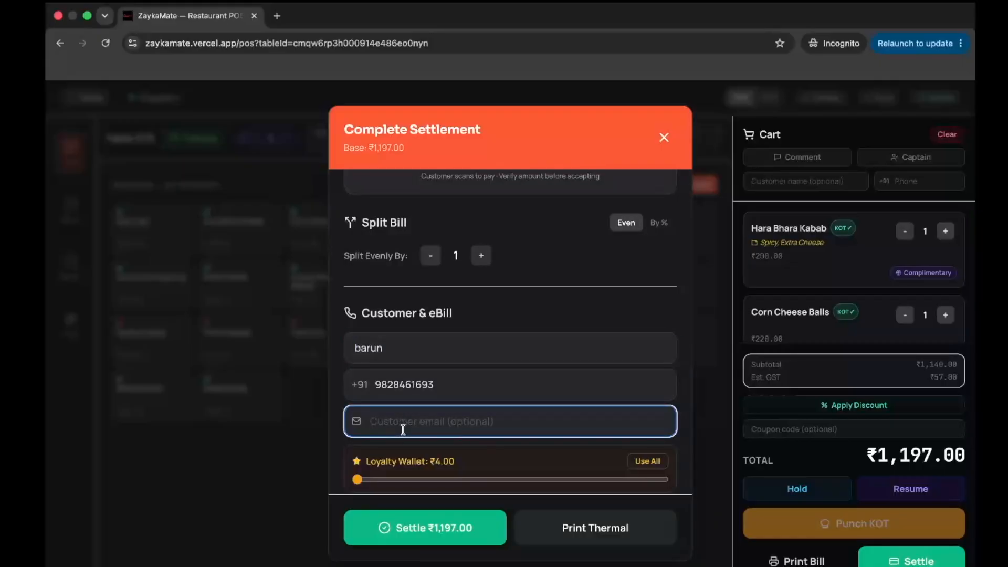
pyautogui.scroll(-1, 367, 420)
pyautogui.click(353, 411)
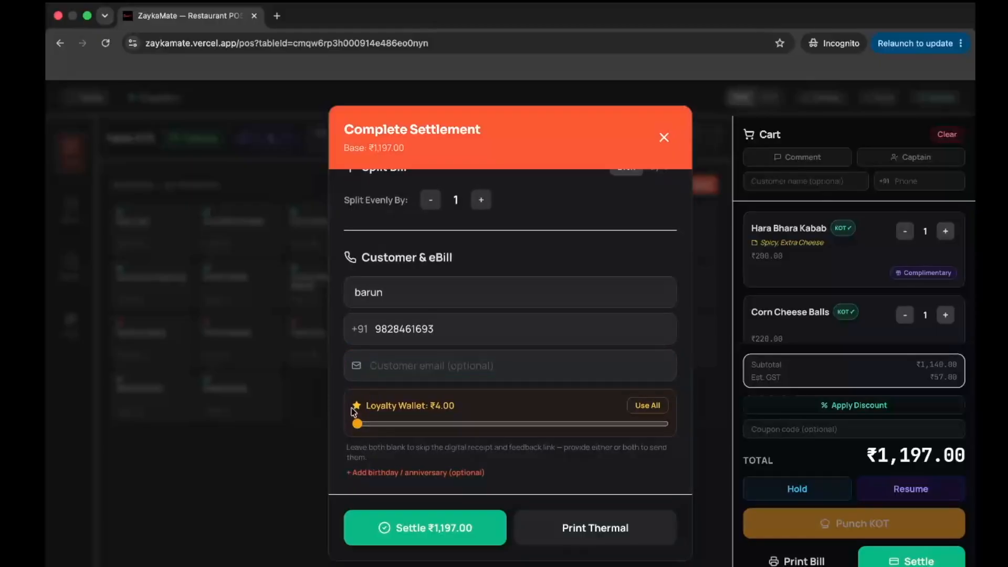
pyautogui.moveTo(353, 411); pyautogui.dragTo(478, 416)
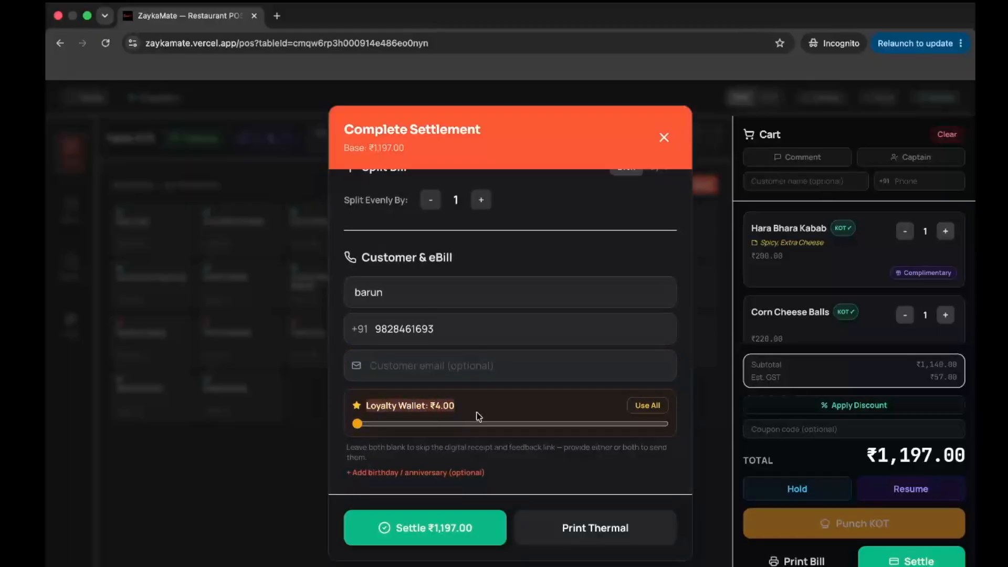
pyautogui.click(654, 408)
pyautogui.click(654, 404)
# - Enter the customer's e-mail address for the eBill
pyautogui.click(465, 371)
pyautogui.write('v')
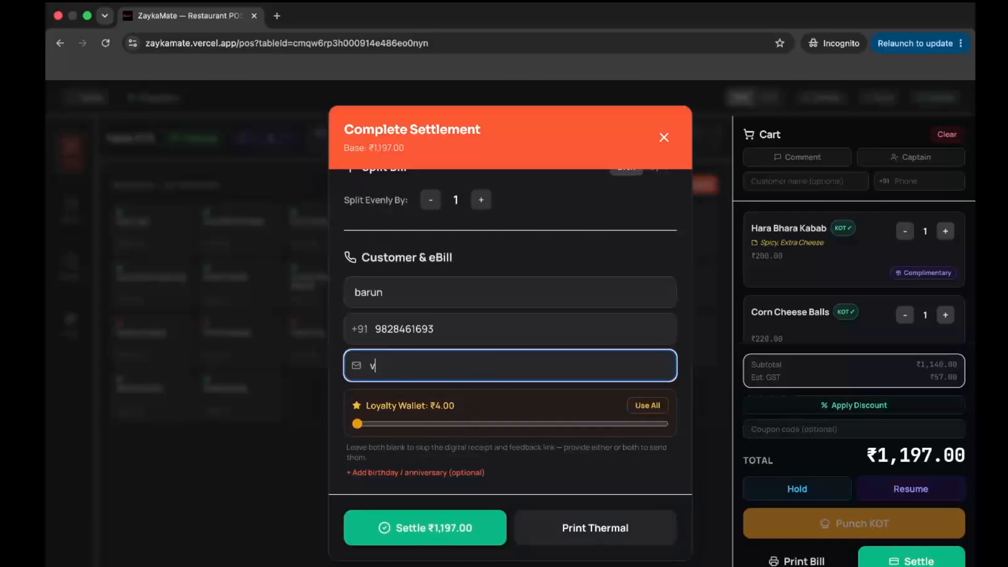
pyautogui.write('aruncoo')
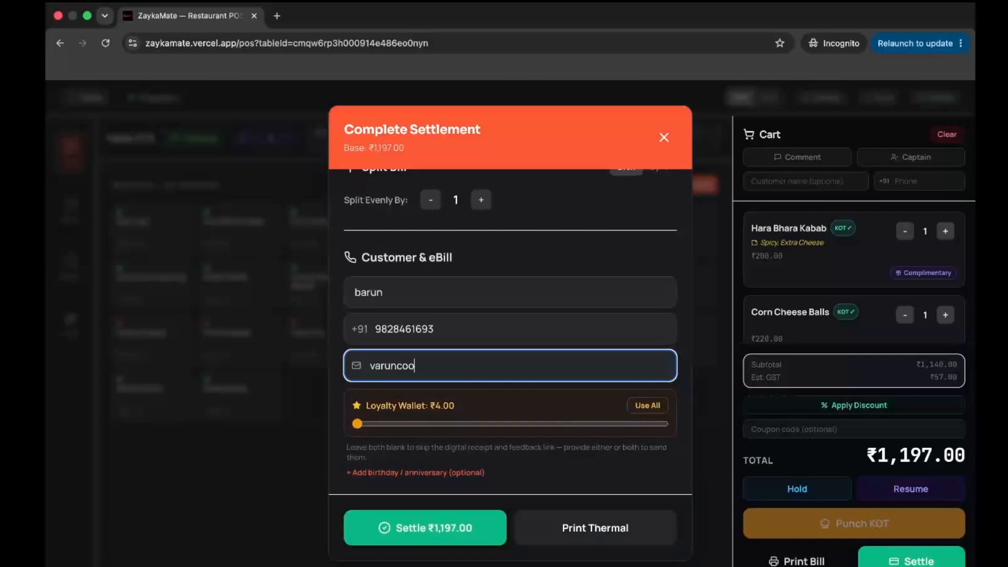
pyautogui.press('BackSpace')
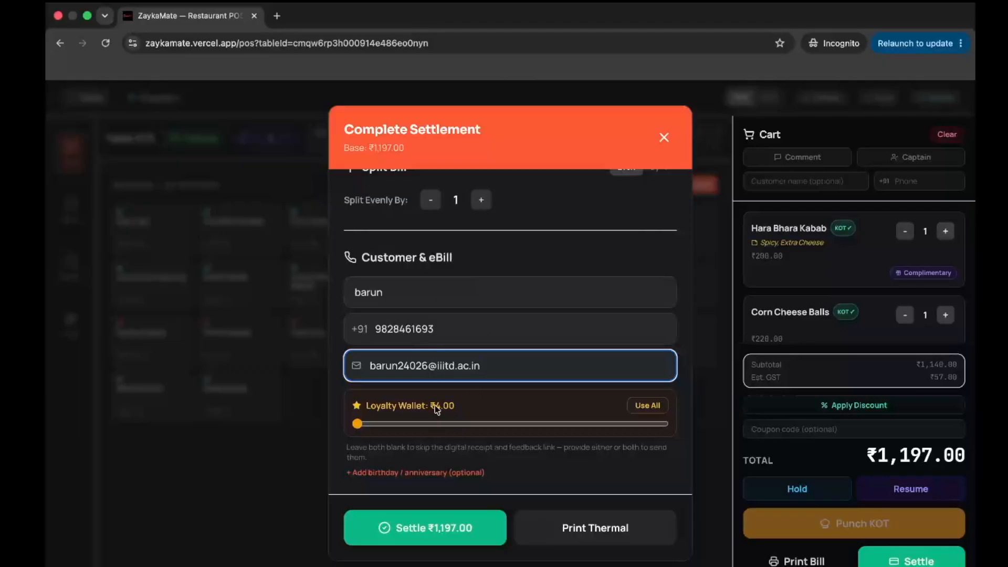
pyautogui.scroll(1, 446, 388)
pyautogui.scroll(5, 457, 364)
# - Switch the payment method from card to cash
pyautogui.scroll(4, 457, 367)
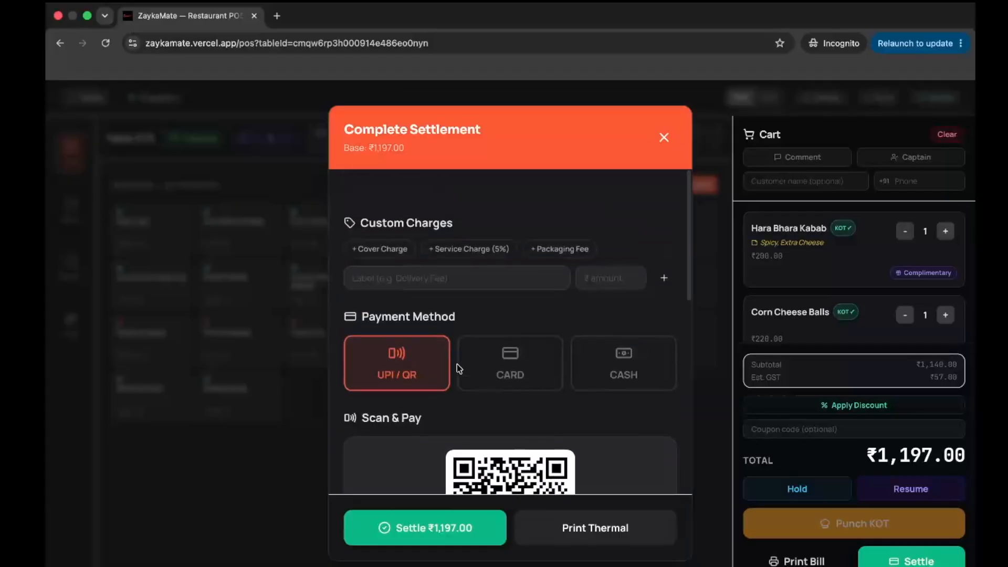
pyautogui.click(483, 338)
pyautogui.click(608, 357)
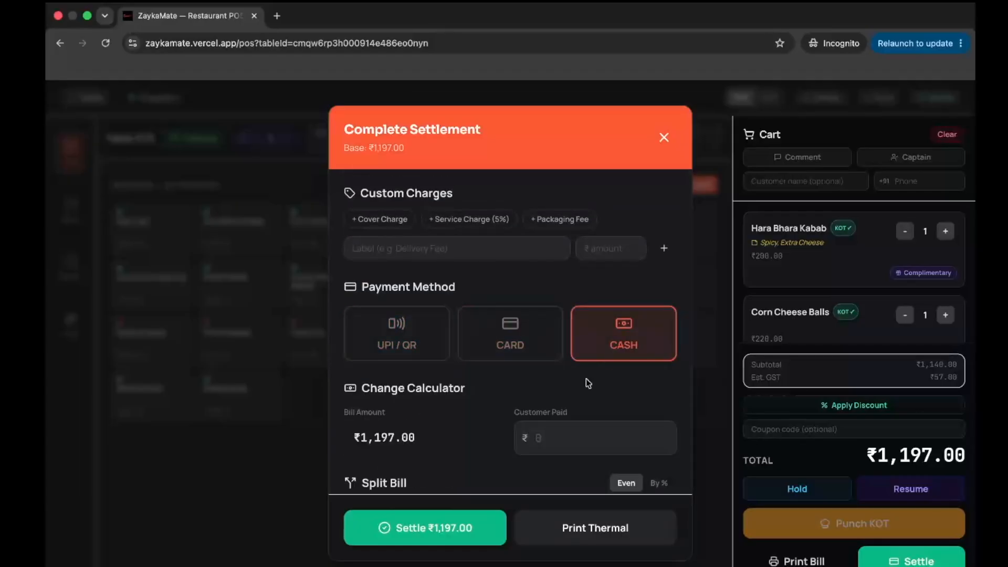
# - Enter ₹1198 as the amount the customer paid, giving ₹1.00 change
pyautogui.scroll(-3, 567, 396)
pyautogui.click(565, 318)
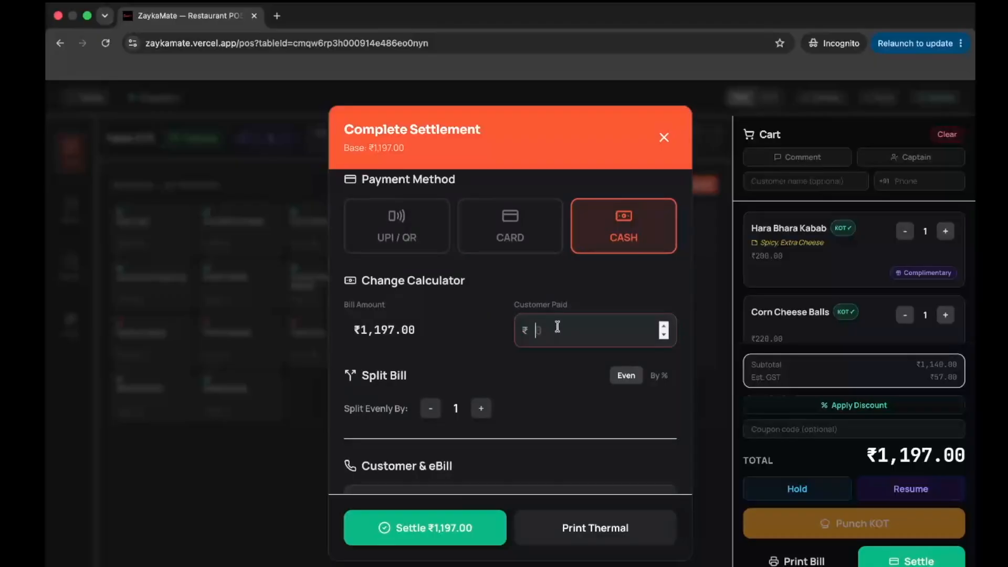
pyautogui.write('10000')
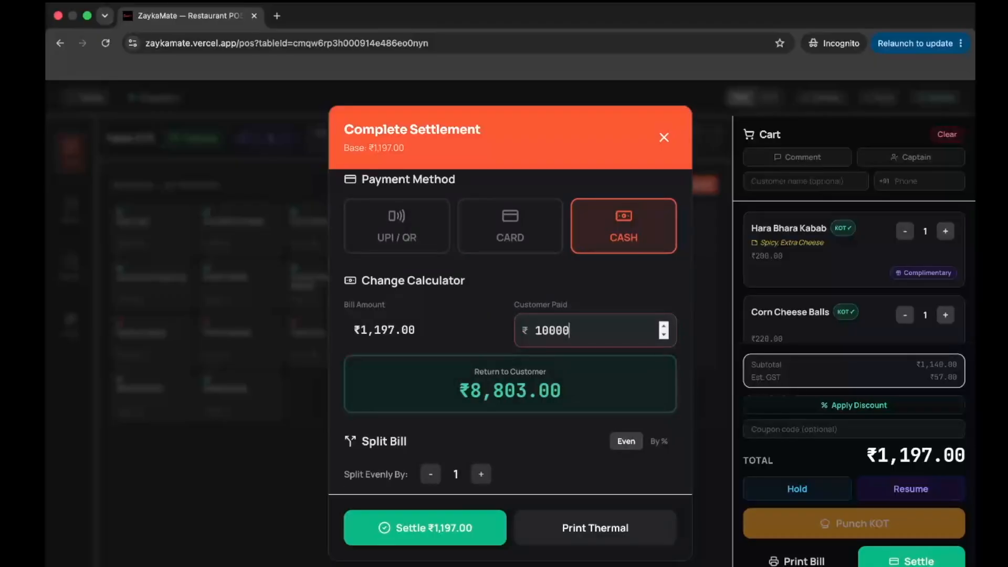
pyautogui.moveTo(454, 382); pyautogui.dragTo(463, 330)
pyautogui.click(444, 321)
pyautogui.moveTo(578, 330); pyautogui.dragTo(477, 335)
pyautogui.press('BackSpace')
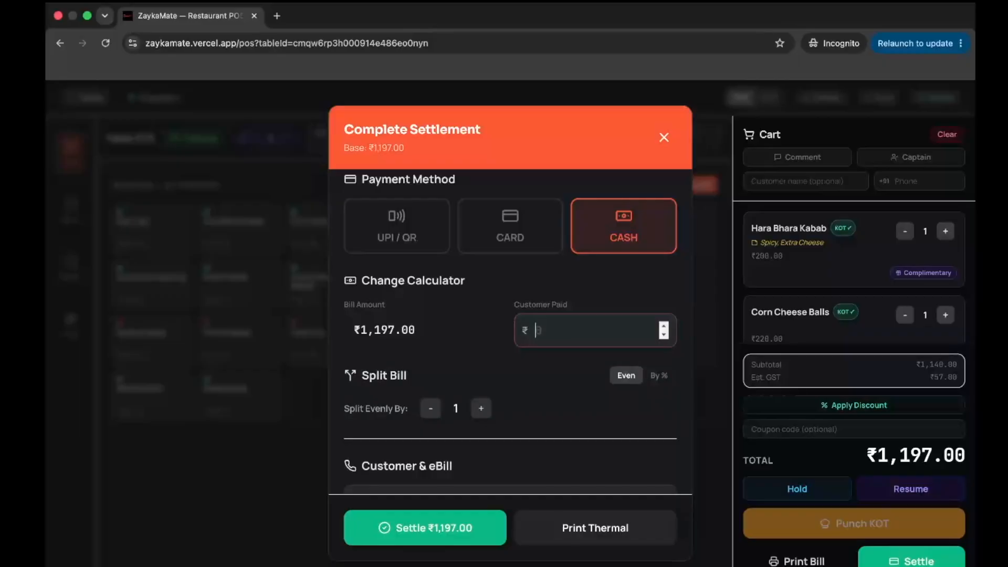
pyautogui.write('1198')
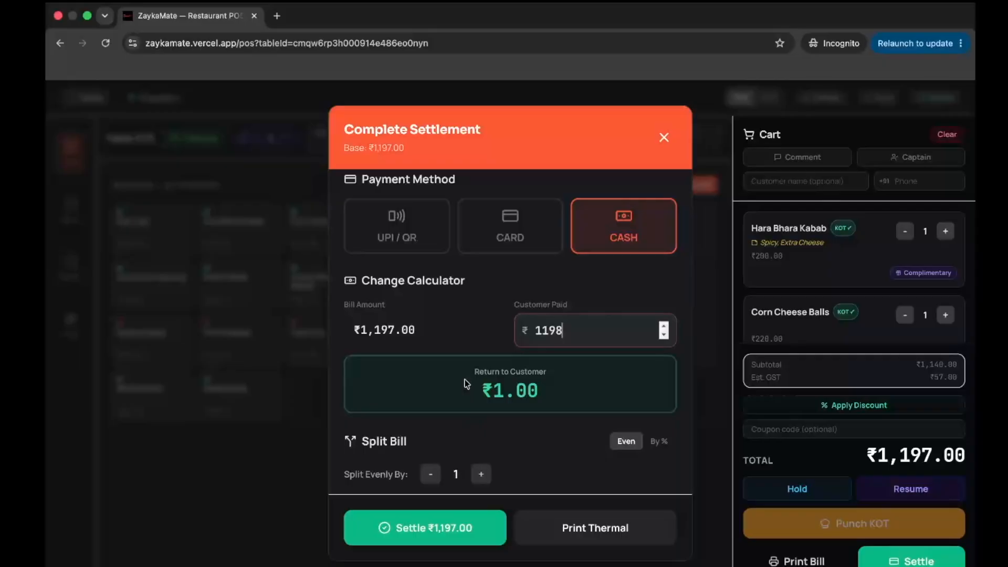
pyautogui.moveTo(466, 383); pyautogui.dragTo(571, 401)
pyautogui.click(518, 456)
# - Split the bill evenly among four guests at ₹299.25 each
pyautogui.scroll(-5, 517, 452)
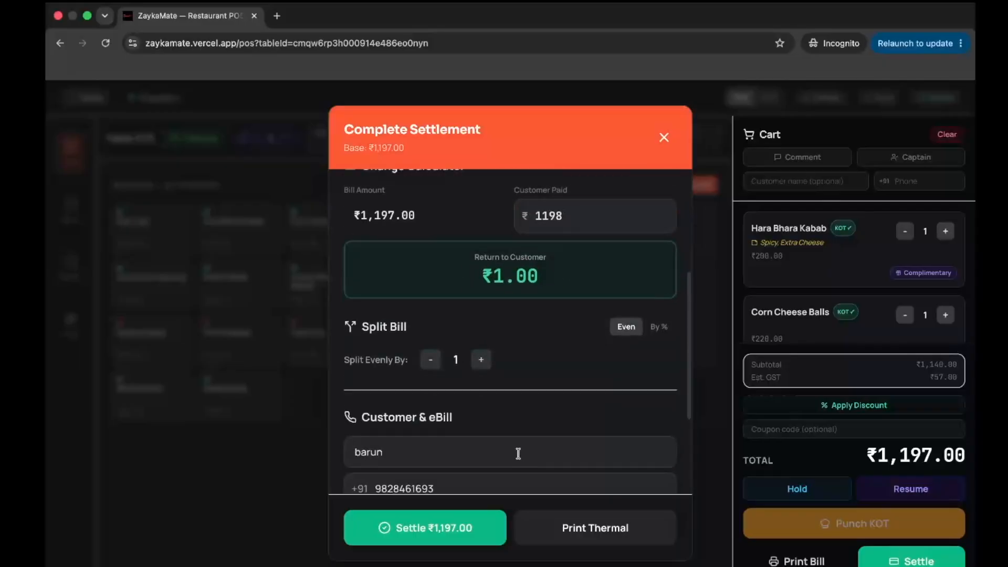
pyautogui.click(481, 259)
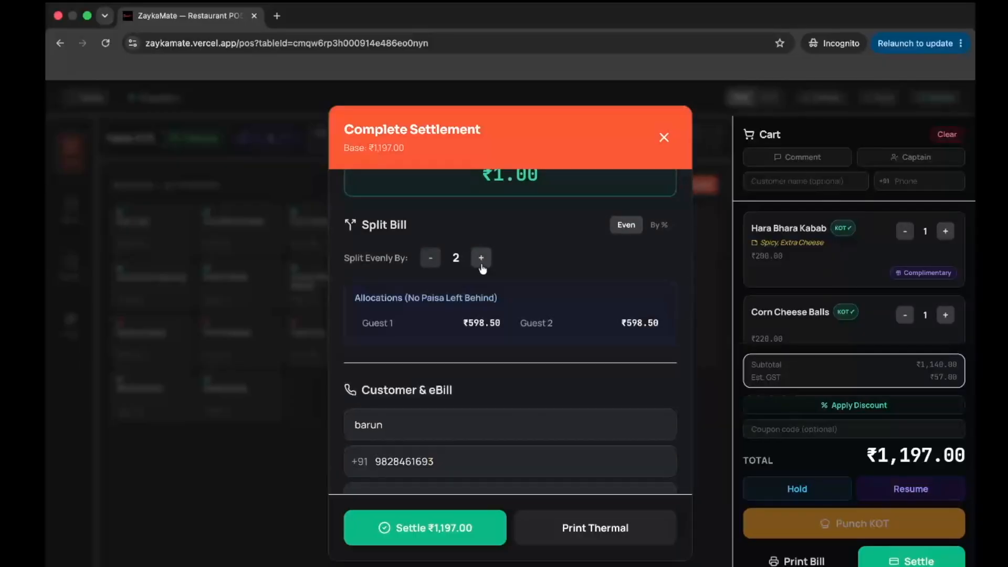
pyautogui.click(482, 260)
pyautogui.click(482, 259)
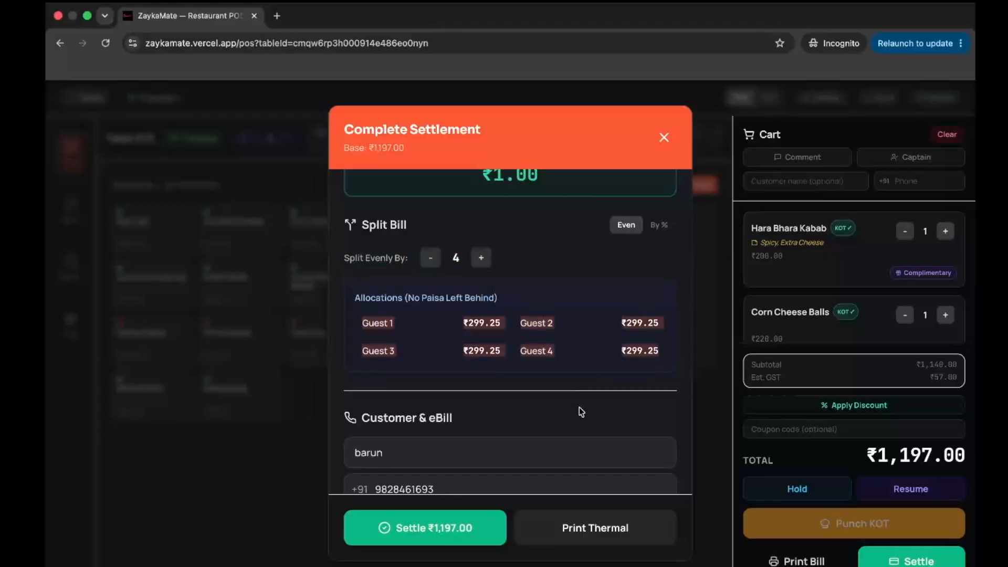
# - Add the birthday and anniversary date fields to the customer details
pyautogui.scroll(-3, 579, 408)
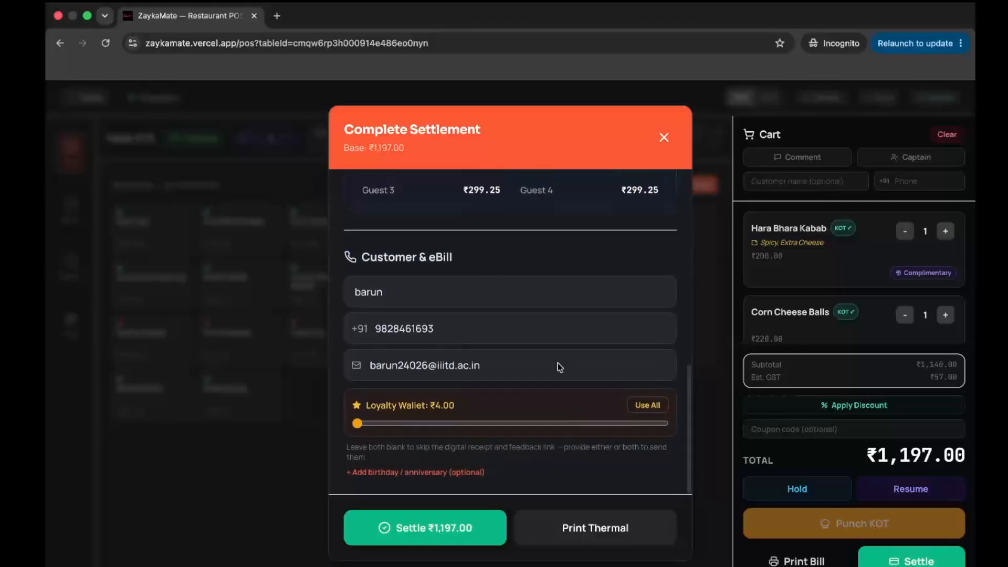
pyautogui.click(432, 474)
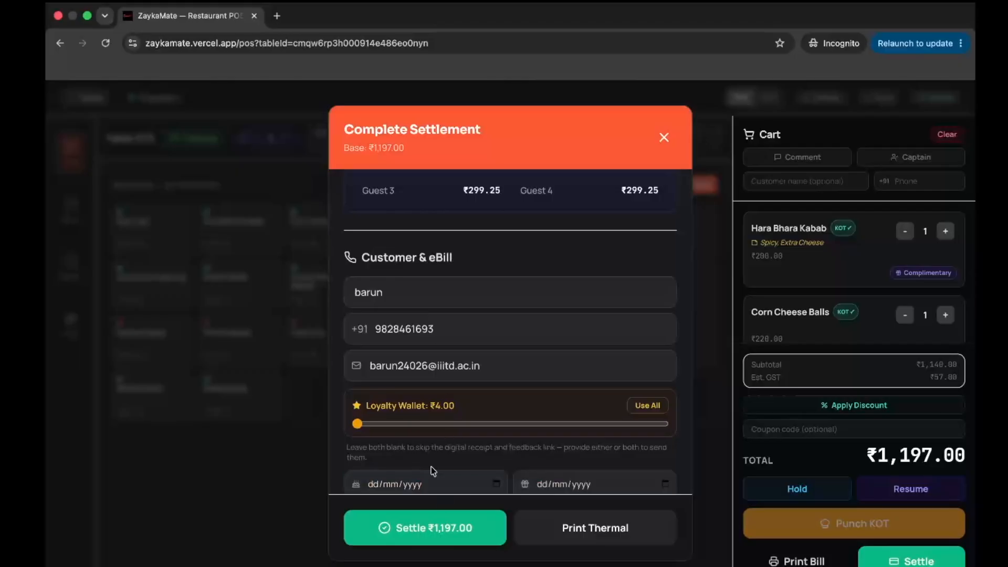
pyautogui.scroll(-1, 591, 447)
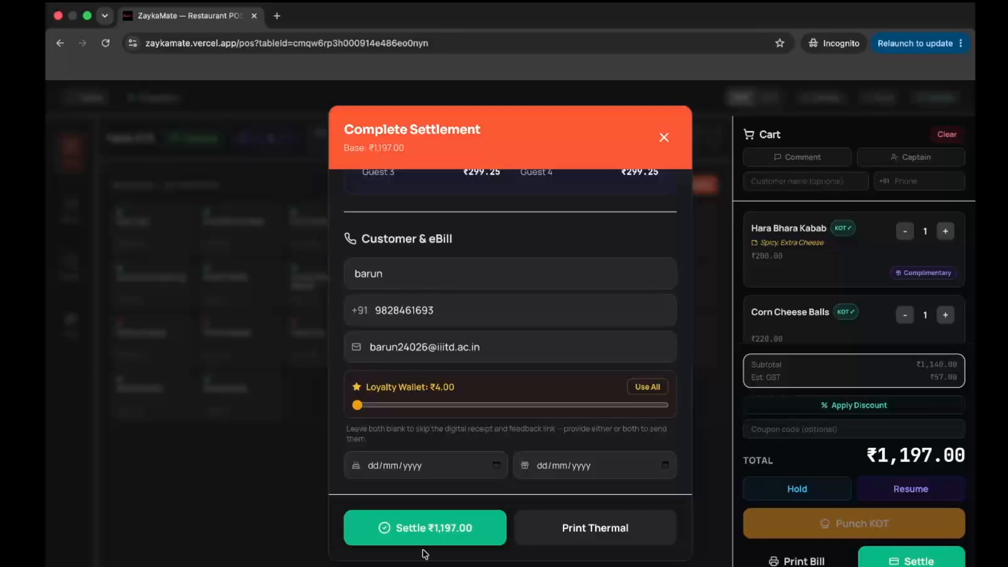
# - Settle the ₹1,197.00 bill, check order 71KB7K3U in History, then return to Tables
pyautogui.click(444, 538)
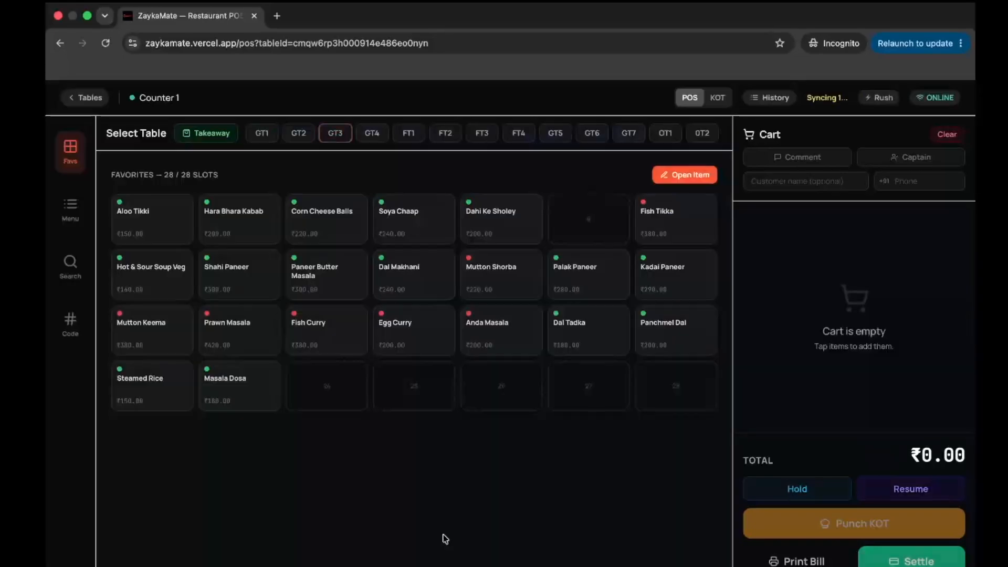
pyautogui.click(750, 98)
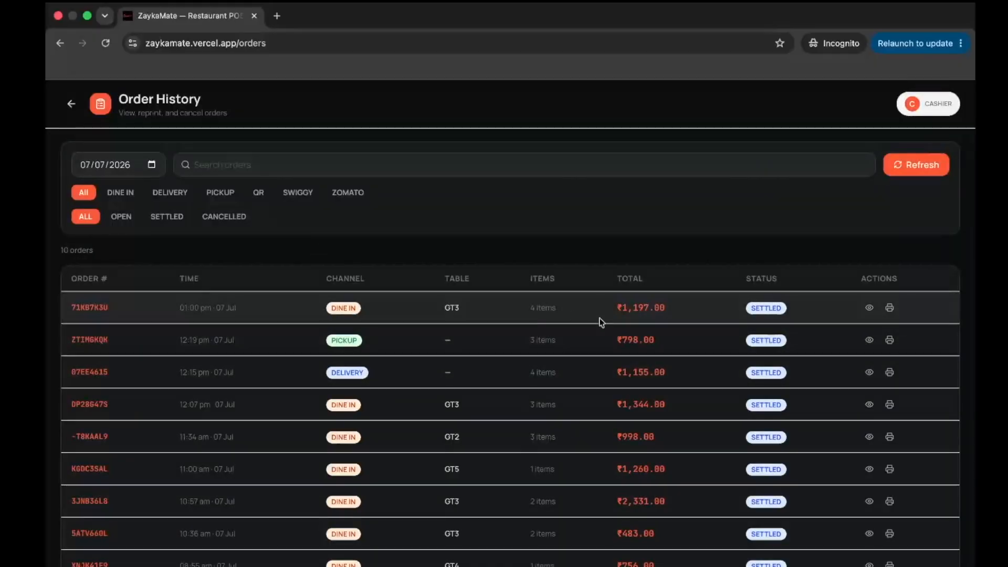
pyautogui.click(869, 308)
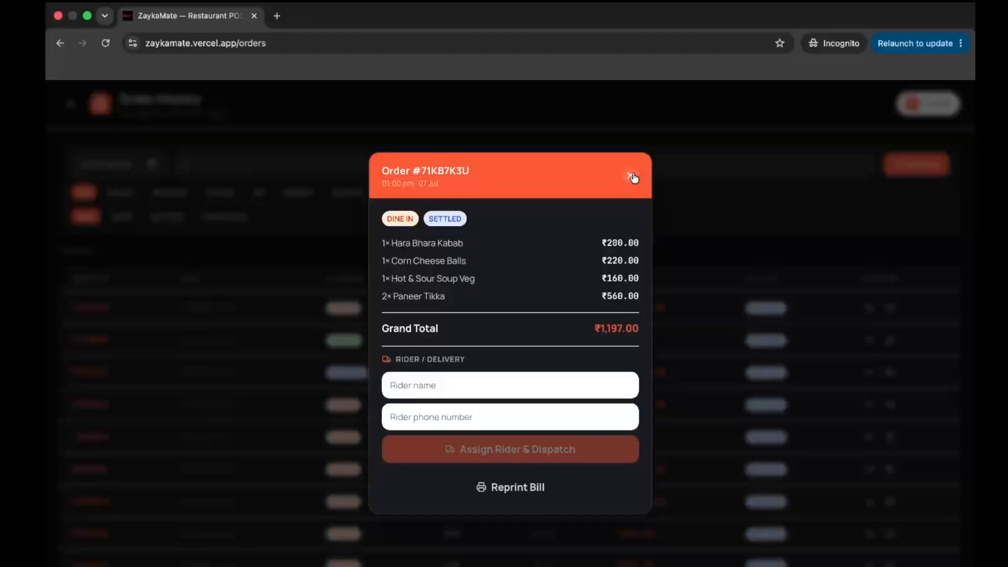
pyautogui.click(630, 176)
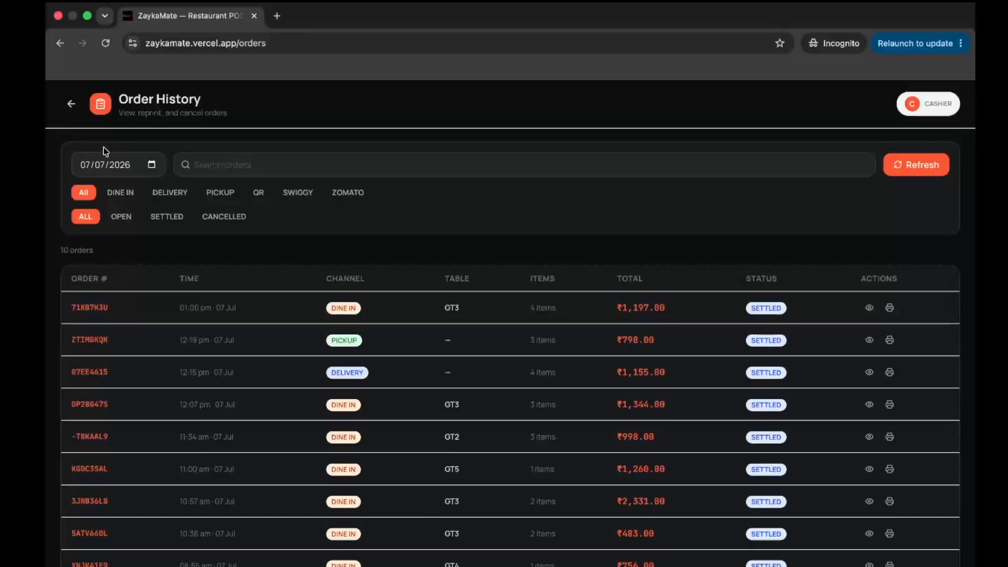
pyautogui.click(72, 113)
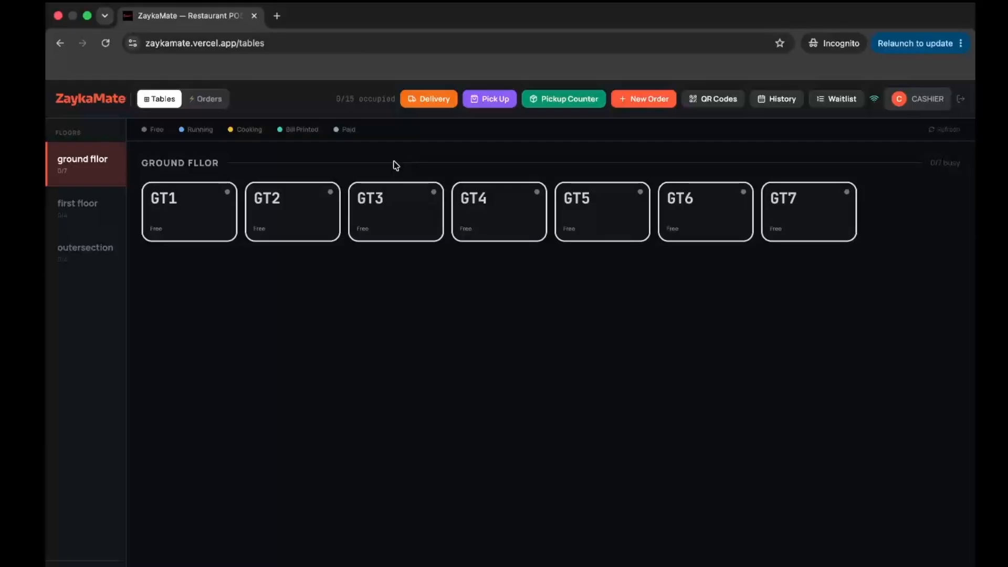
# - Fire a takeaway KOT for Paneer Butter Masala, Mutton Shorba and Dahi Ke Sholey
pyautogui.click(408, 203)
pyautogui.click(208, 131)
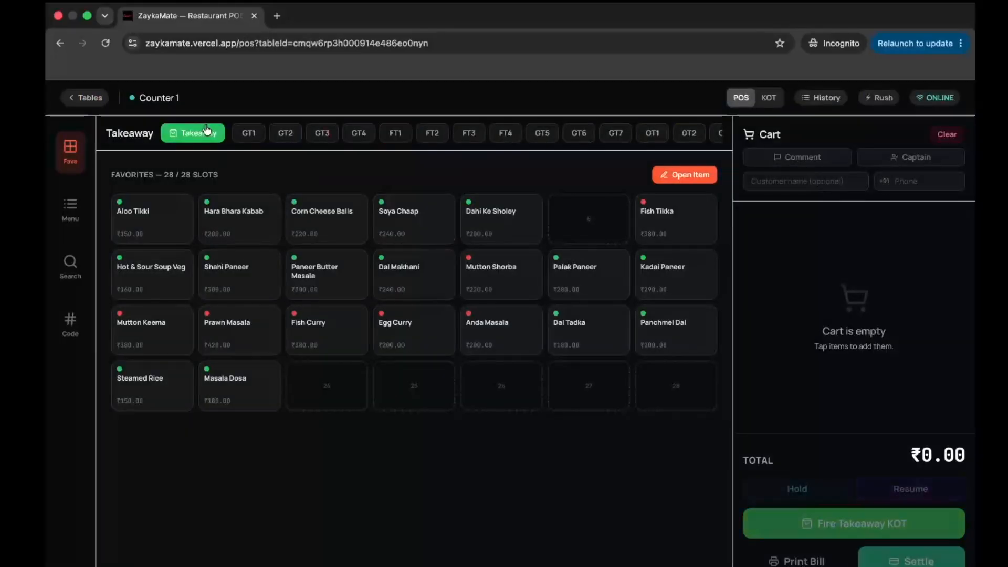
pyautogui.click(323, 281)
pyautogui.click(466, 291)
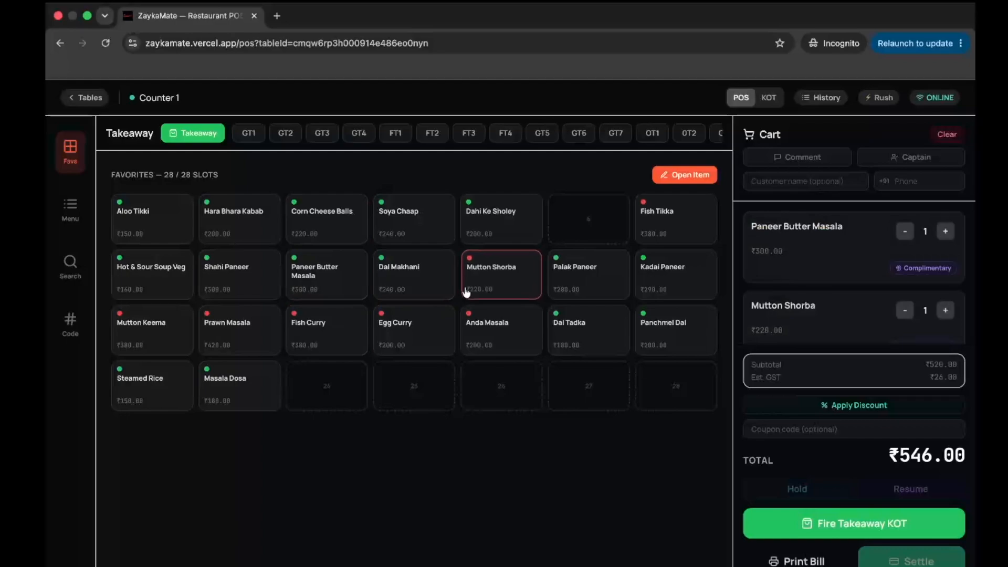
pyautogui.click(490, 218)
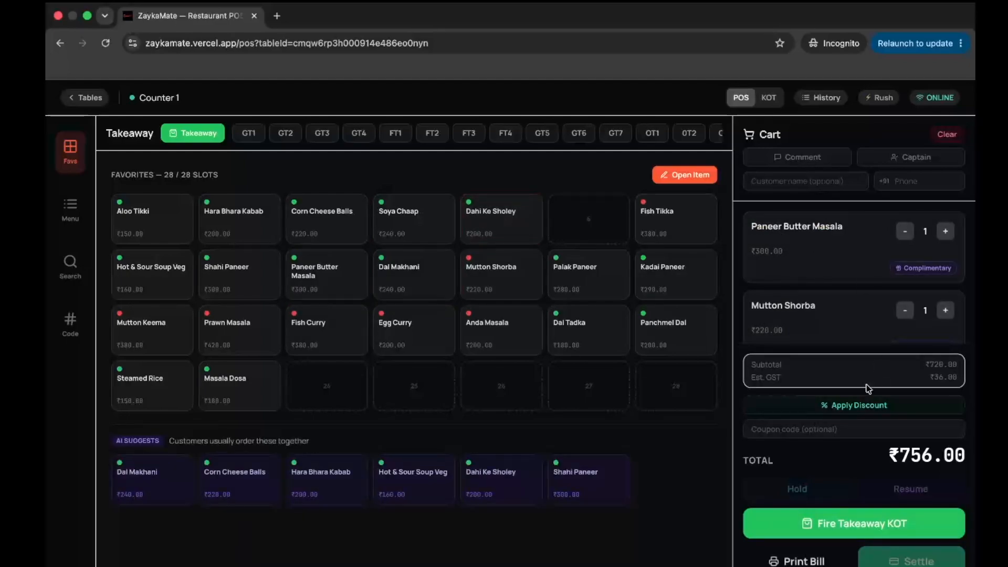
pyautogui.click(864, 523)
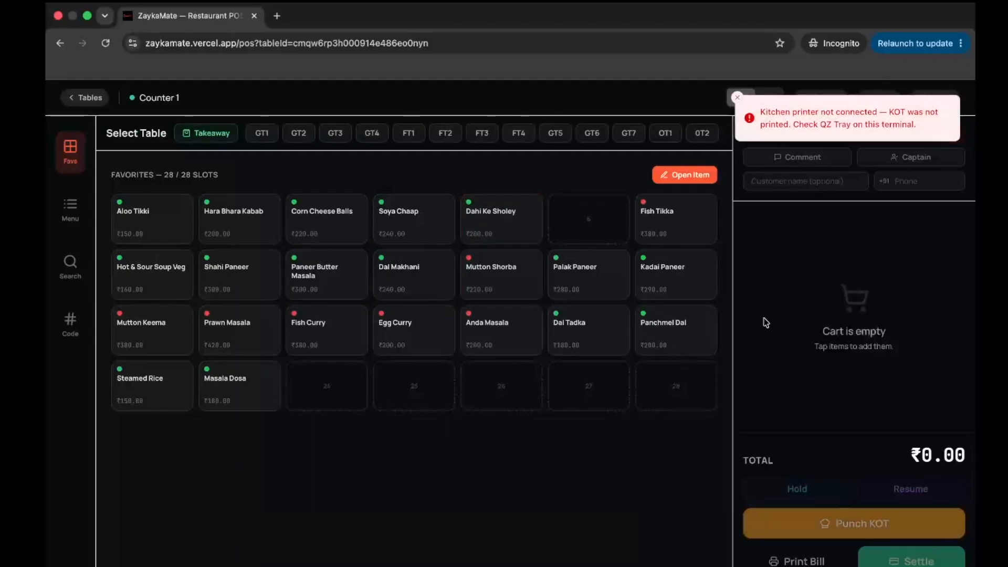
pyautogui.hotkey('ctrl', 'Right')
# - Mark all three takeaway items ready, remove the kitchen ticket, and return to the POS tables page
pyautogui.click(167, 240)
pyautogui.click(179, 272)
pyautogui.click(179, 291)
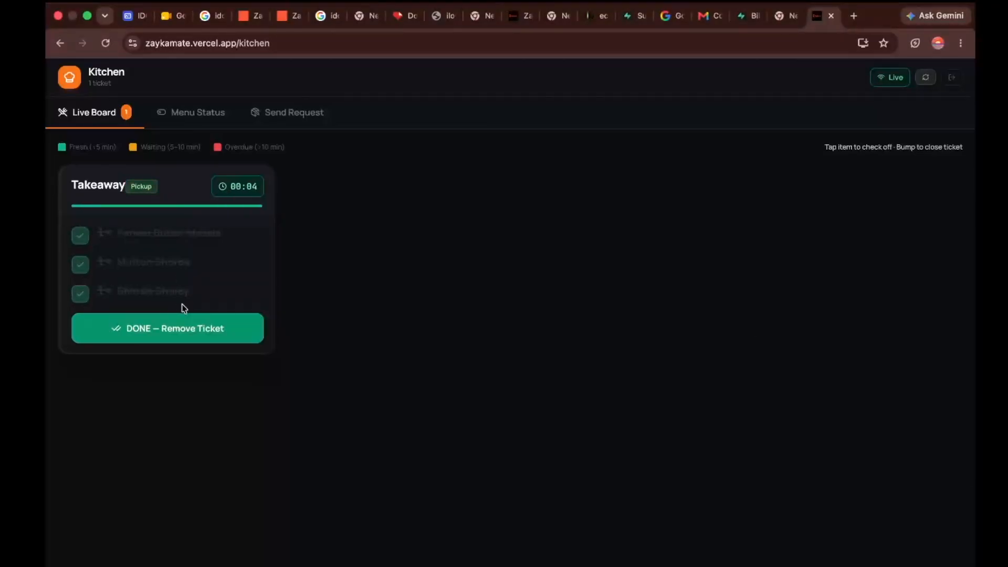
pyautogui.click(184, 332)
pyautogui.hotkey('ctrl', 'Left')
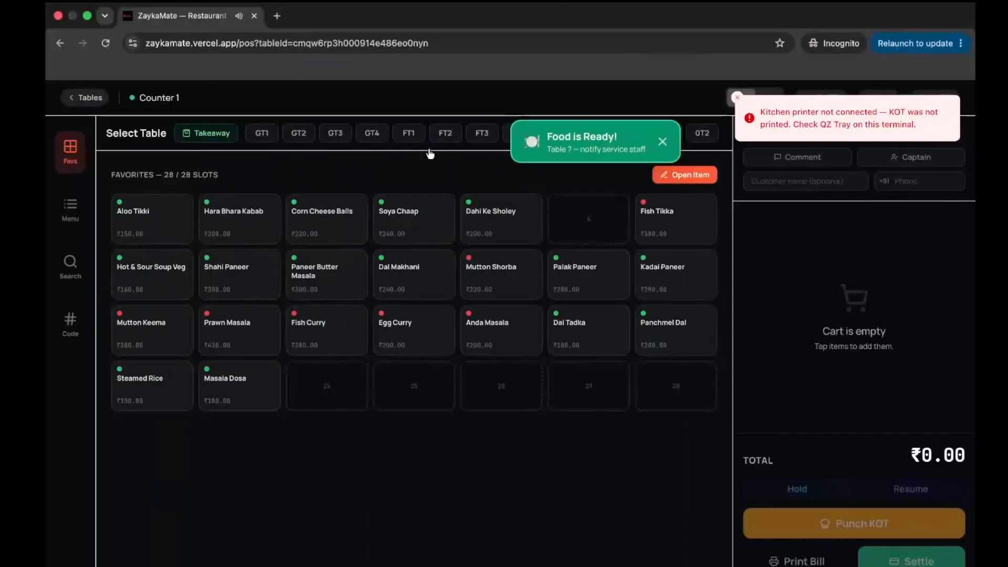
pyautogui.click(87, 99)
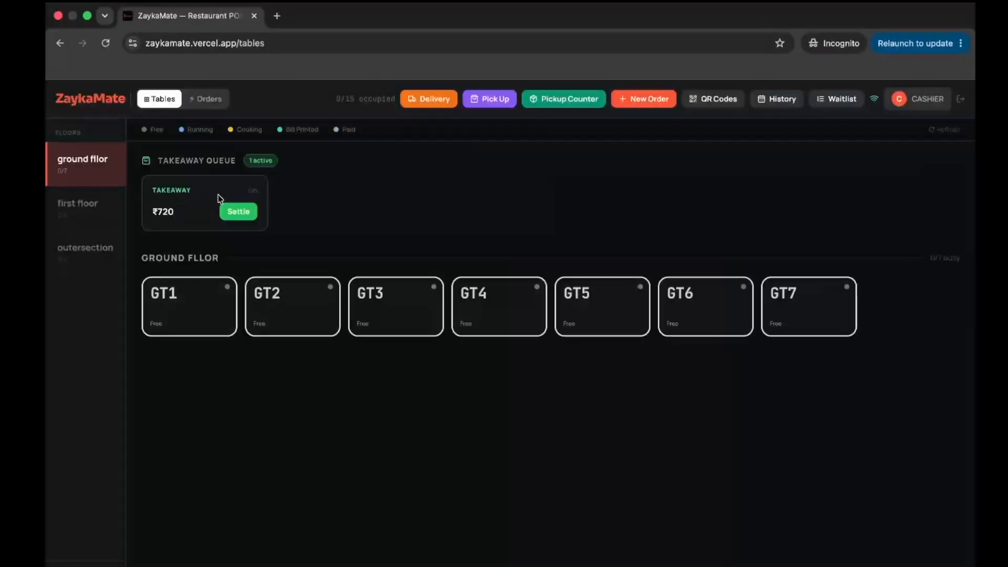
pyautogui.click(238, 211)
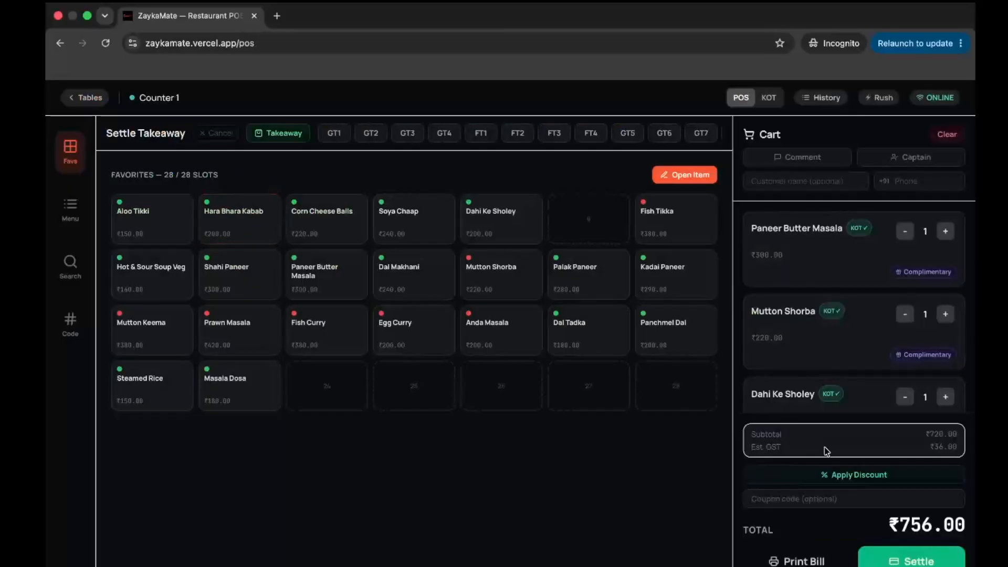
# - Settle the ₹756.00 takeaway in cash with ₹3000 paid and ₹2,244.00 change
pyautogui.click(911, 561)
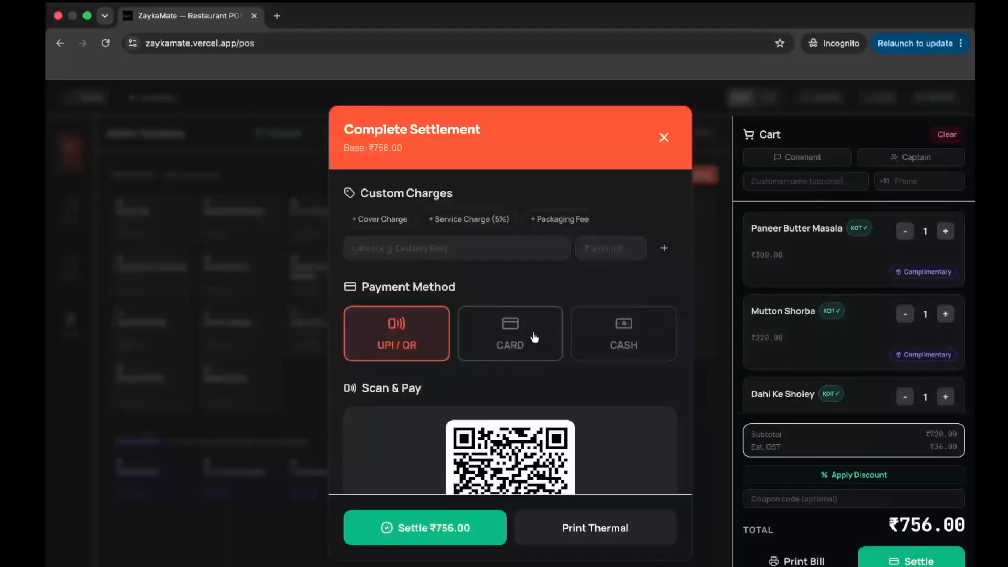
pyautogui.scroll(-5, 541, 294)
pyautogui.scroll(5, 548, 244)
pyautogui.click(648, 332)
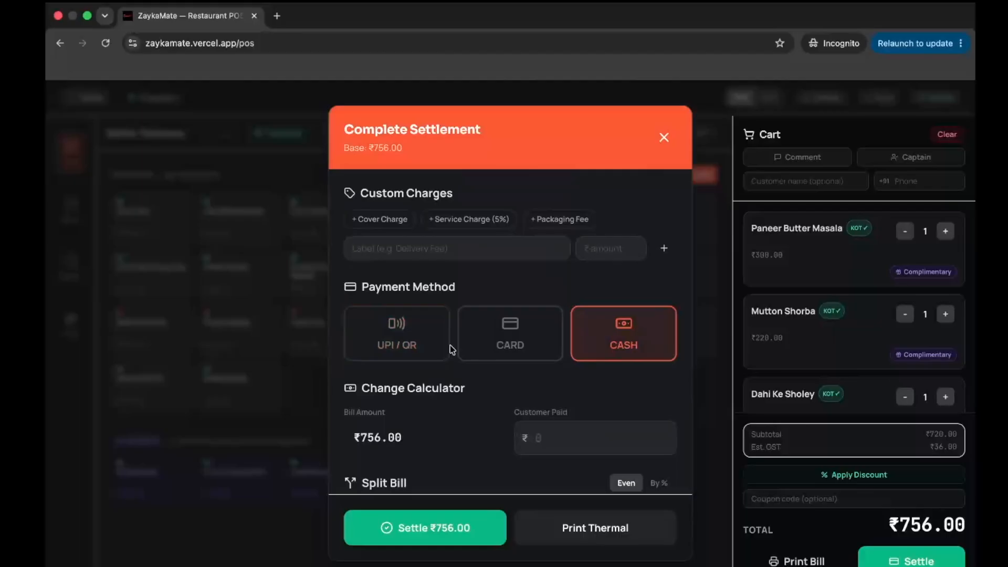
pyautogui.scroll(-5, 450, 349)
pyautogui.scroll(3, 558, 349)
pyautogui.click(561, 315)
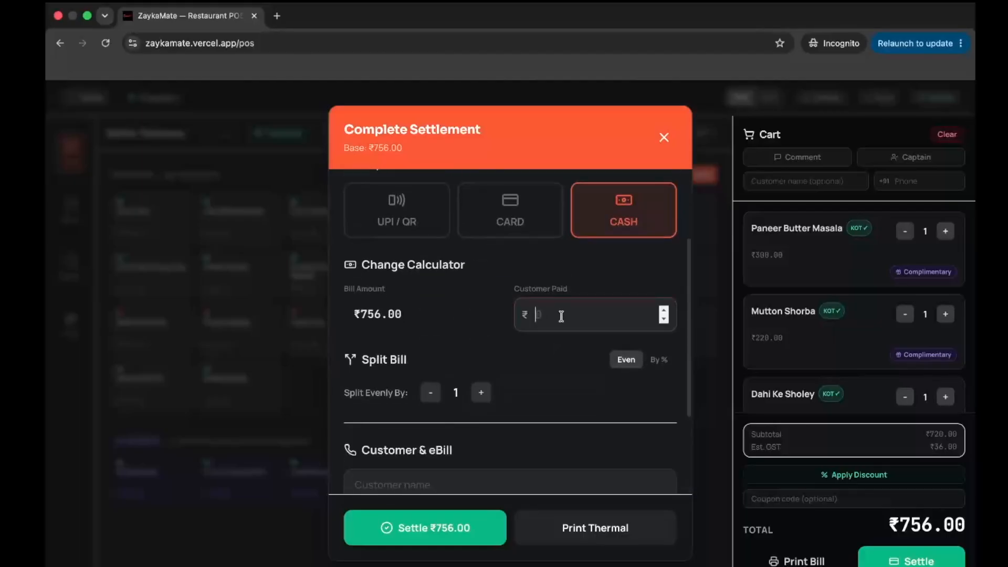
pyautogui.write('3000')
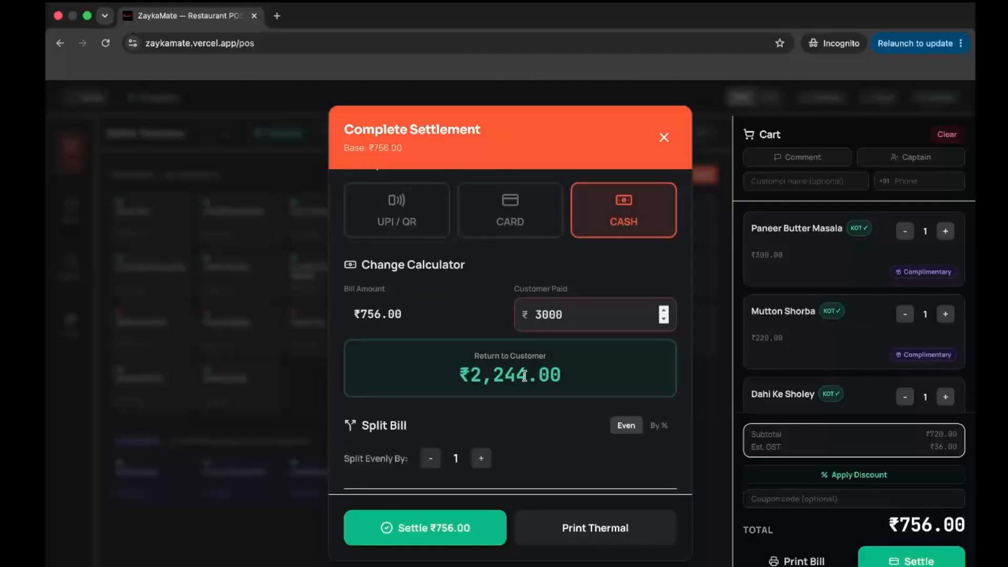
pyautogui.scroll(-5, 525, 376)
pyautogui.scroll(4, 522, 380)
pyautogui.scroll(-3, 521, 380)
pyautogui.scroll(1, 523, 382)
pyautogui.click(441, 525)
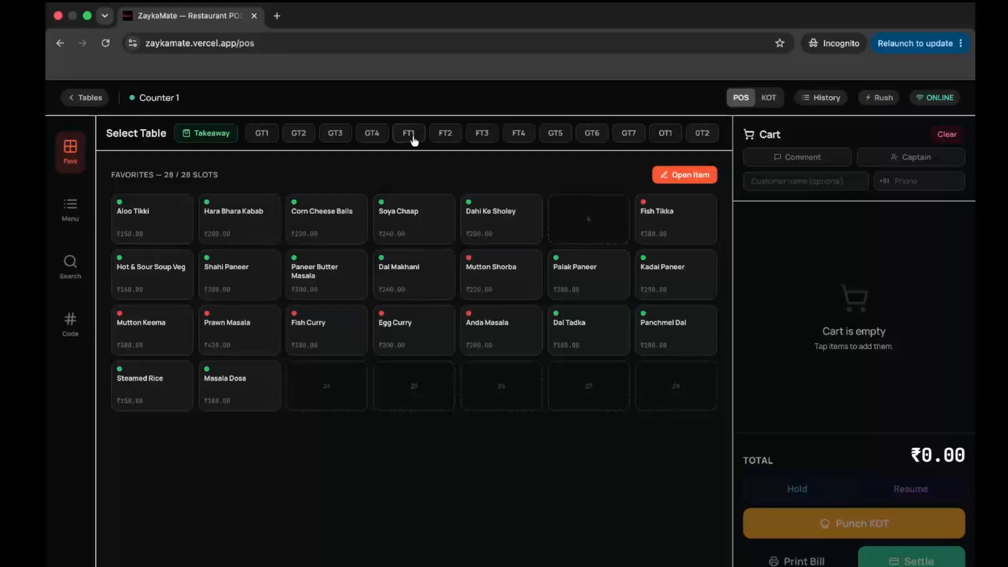
# - Open and dismiss the Captain assignment, then go back to the table floor view
pyautogui.click(876, 158)
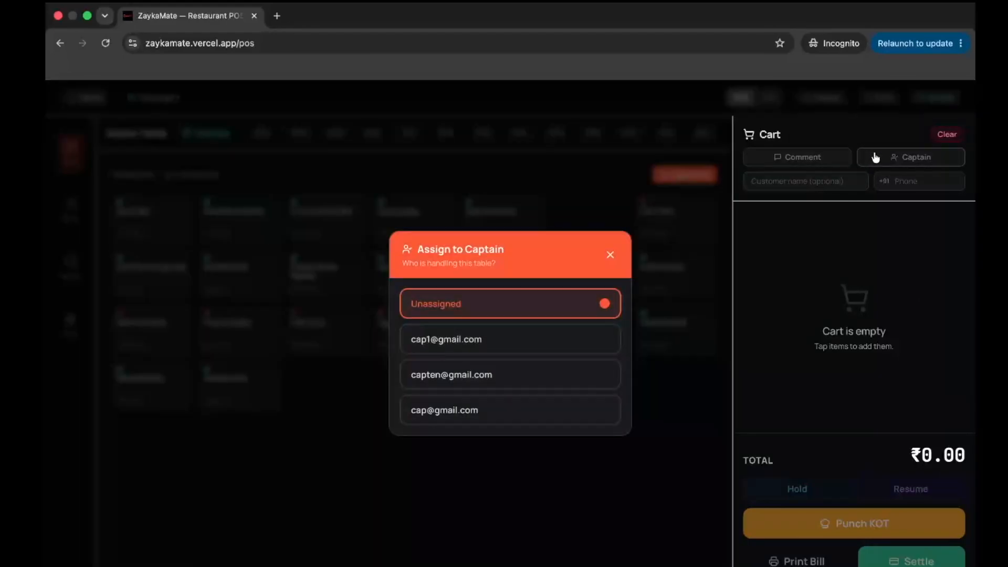
pyautogui.click(610, 255)
pyautogui.click(106, 99)
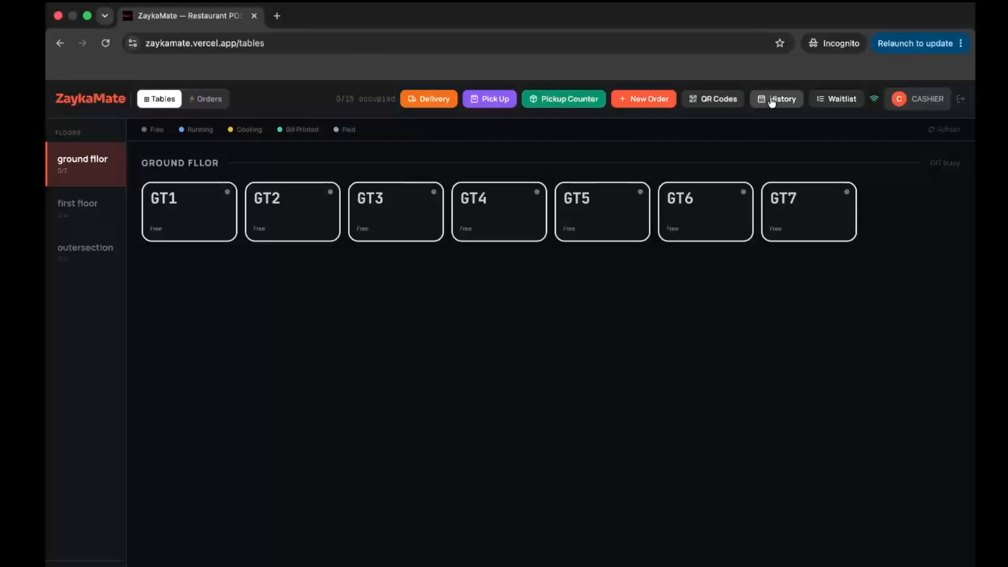
# - View the table QR codes and the Orders list, then return to the table grid
pyautogui.click(715, 99)
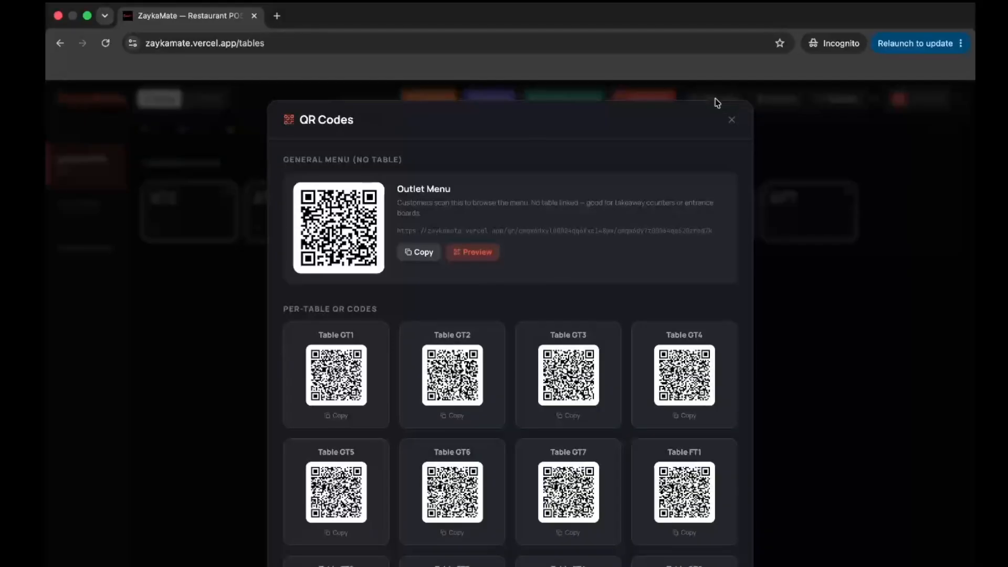
pyautogui.click(731, 120)
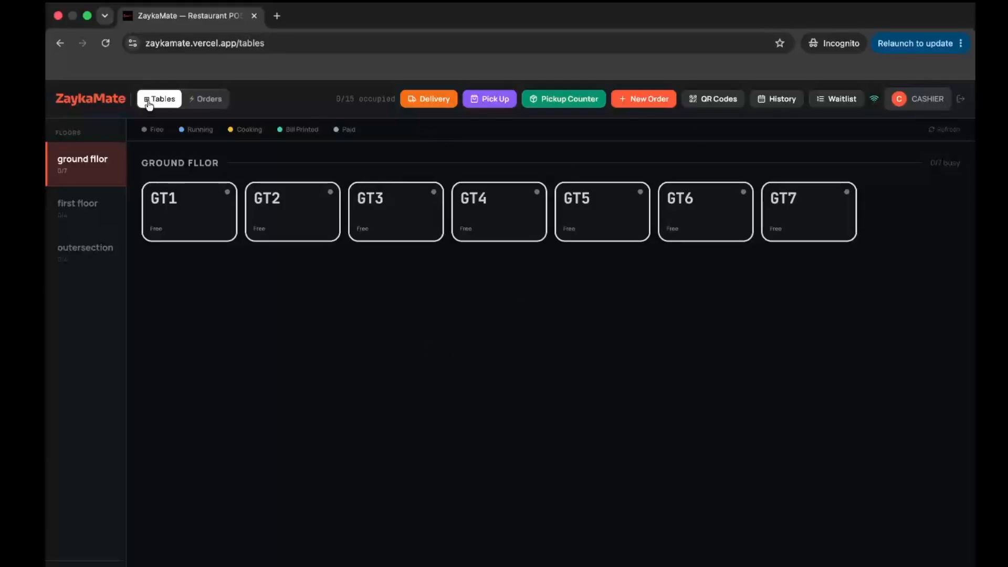
pyautogui.click(191, 104)
pyautogui.click(165, 102)
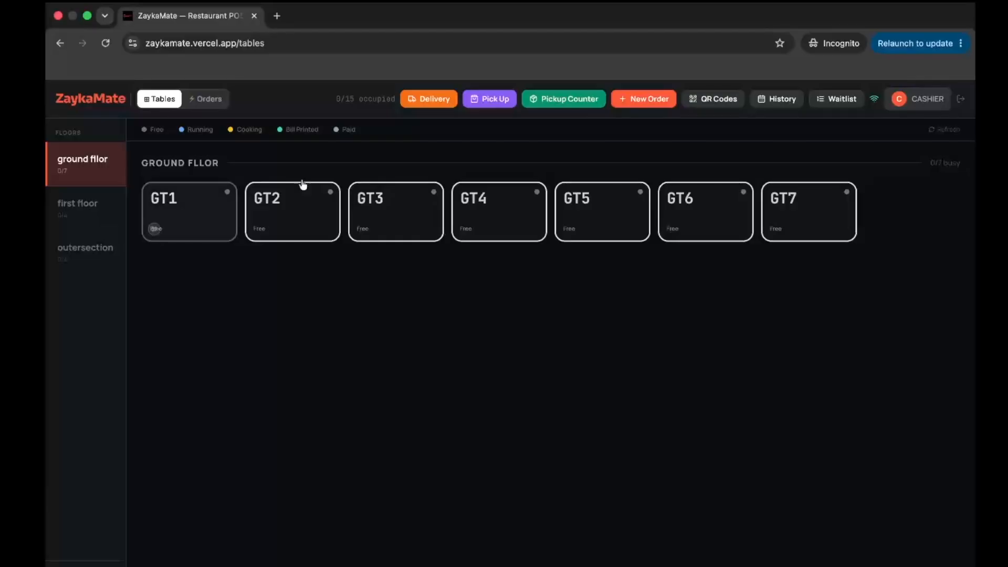
# - From the owner window, open the Dashboard and go to Reports & Analytics showing ₹11,834.00 revenue
pyautogui.hotkey('ctrl', 'Left')
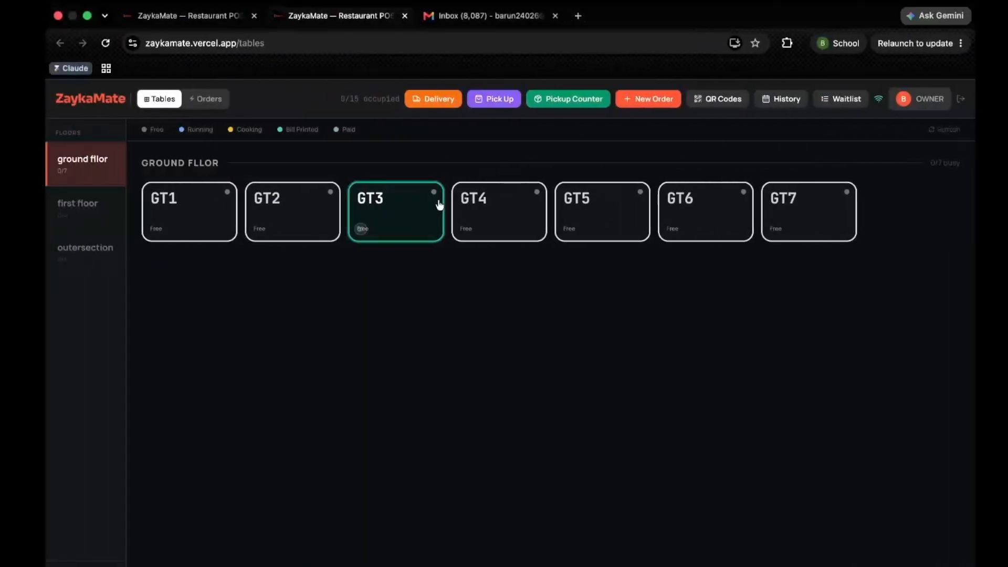
pyautogui.click(638, 227)
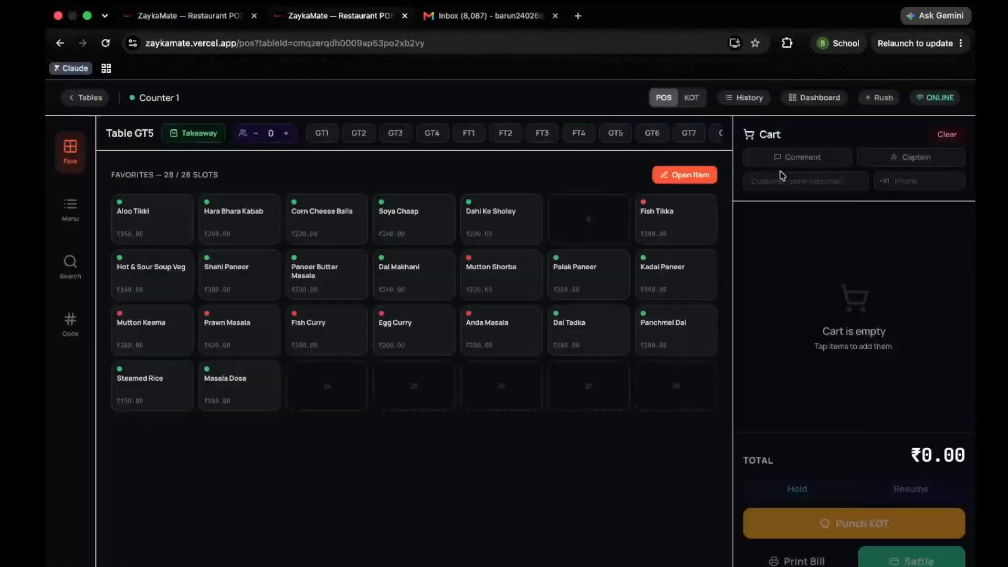
pyautogui.click(814, 98)
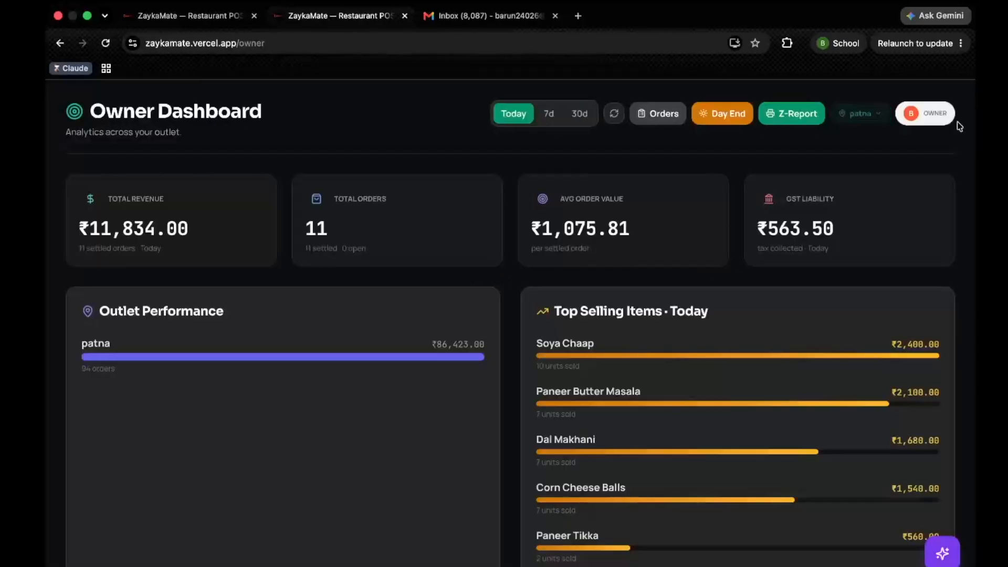
pyautogui.click(949, 116)
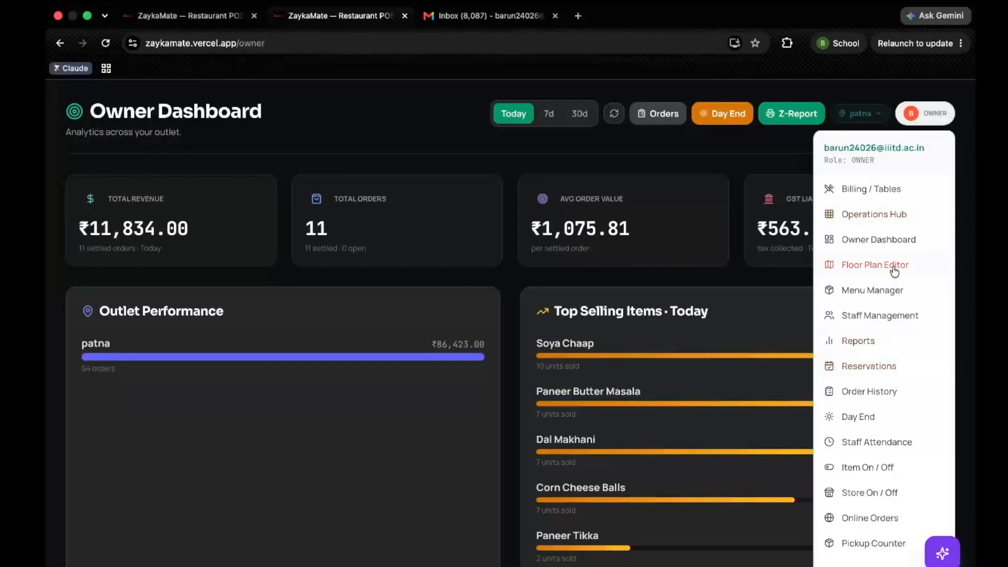
pyautogui.click(861, 343)
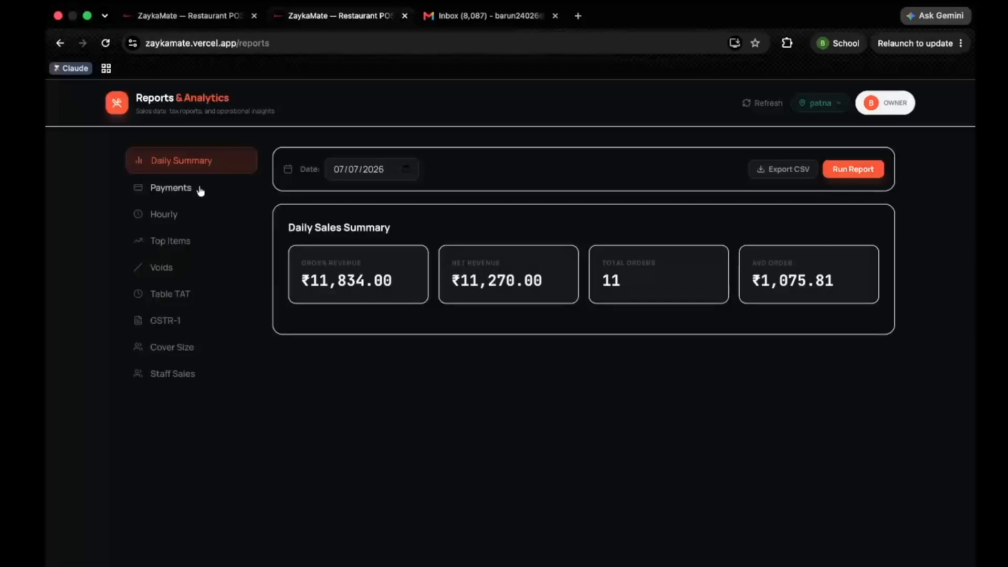
# - Review the daily summary and the payment split of UPI ₹7,381.50 and cash ₹4,452.00
pyautogui.moveTo(266, 210); pyautogui.dragTo(807, 318)
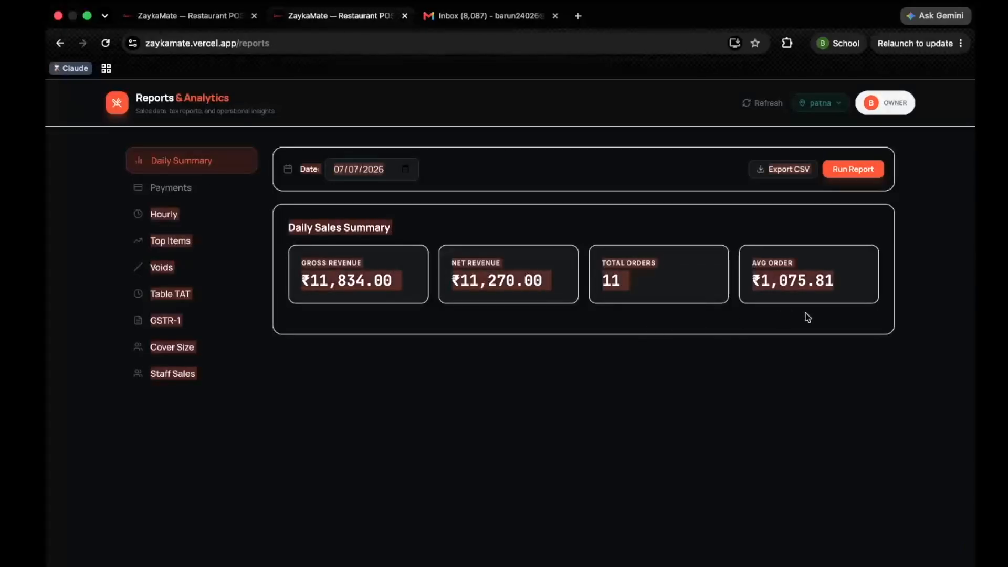
pyautogui.click(614, 339)
pyautogui.click(174, 189)
pyautogui.moveTo(479, 263); pyautogui.dragTo(702, 297)
pyautogui.click(507, 283)
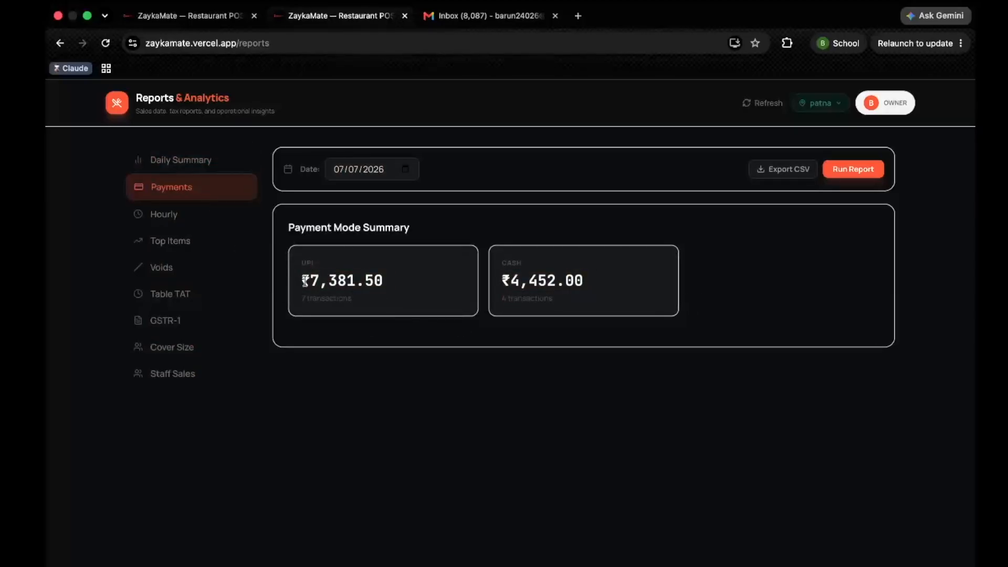
# - Check the hourly sales, top items led by Chicken Afghani Tikka, voids and table turn-around reports
pyautogui.click(198, 216)
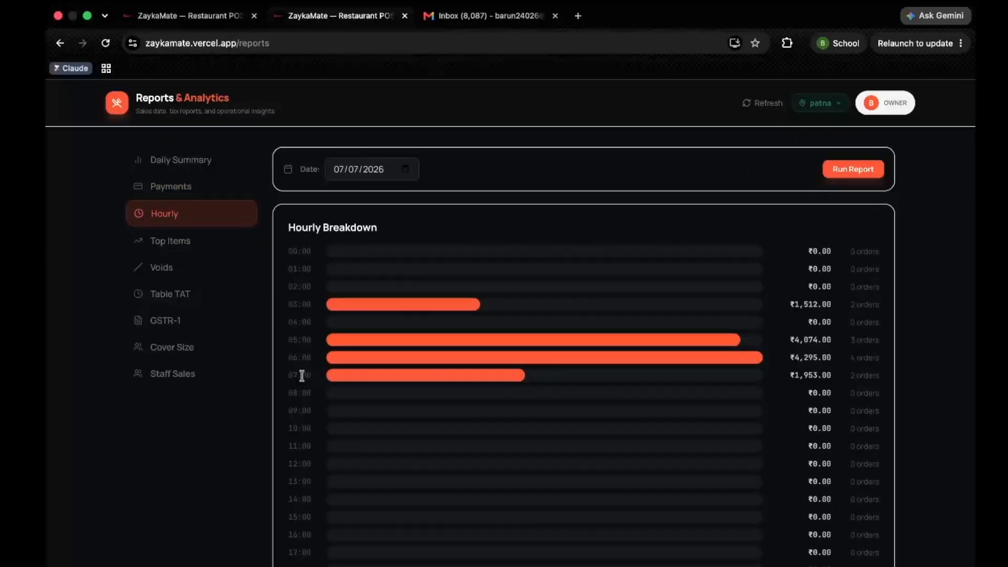
pyautogui.click(178, 241)
pyautogui.moveTo(292, 273); pyautogui.dragTo(662, 292)
pyautogui.click(157, 270)
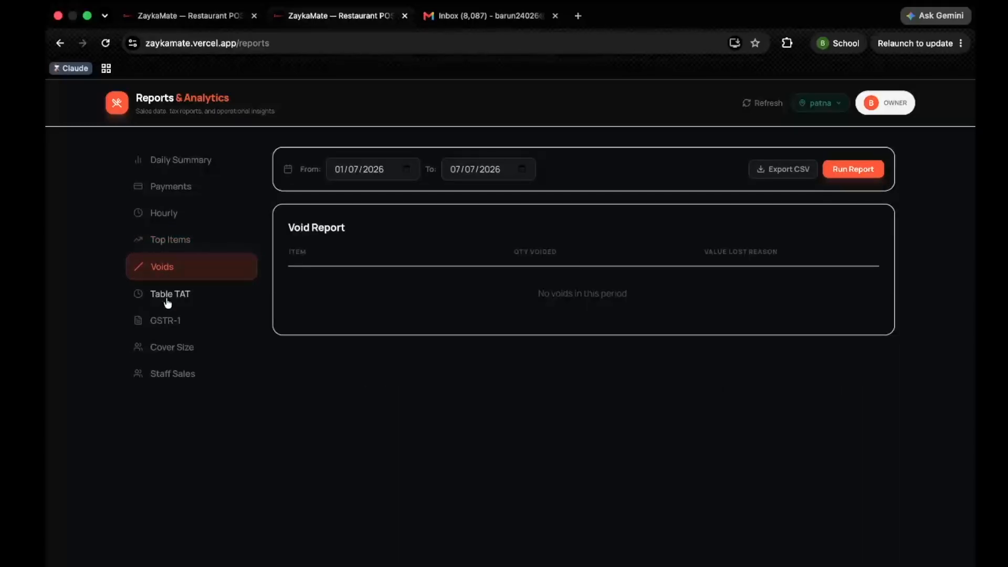
pyautogui.click(167, 296)
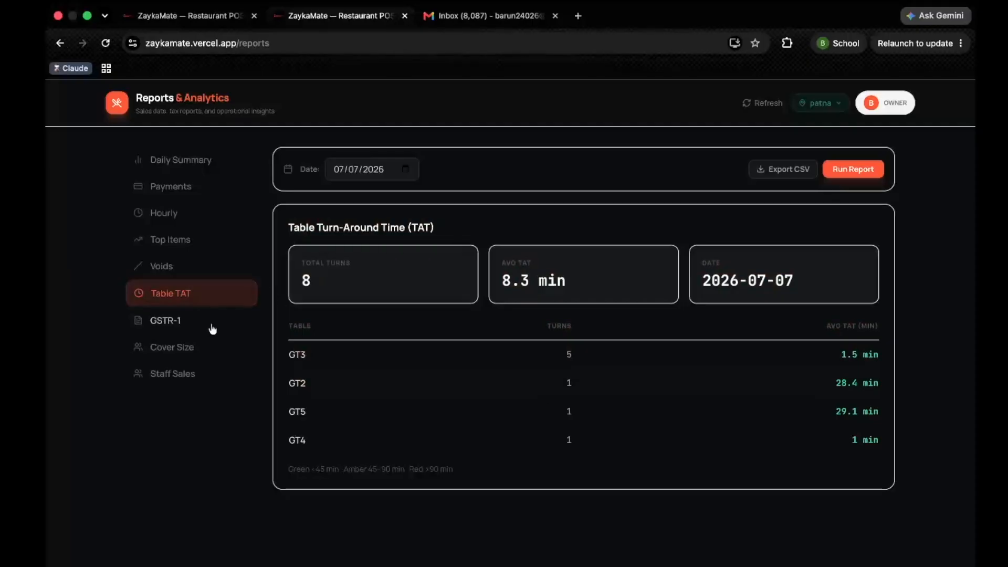
# - Review the GSTR-1 tax totals for June and May, then return the report to July
pyautogui.click(189, 321)
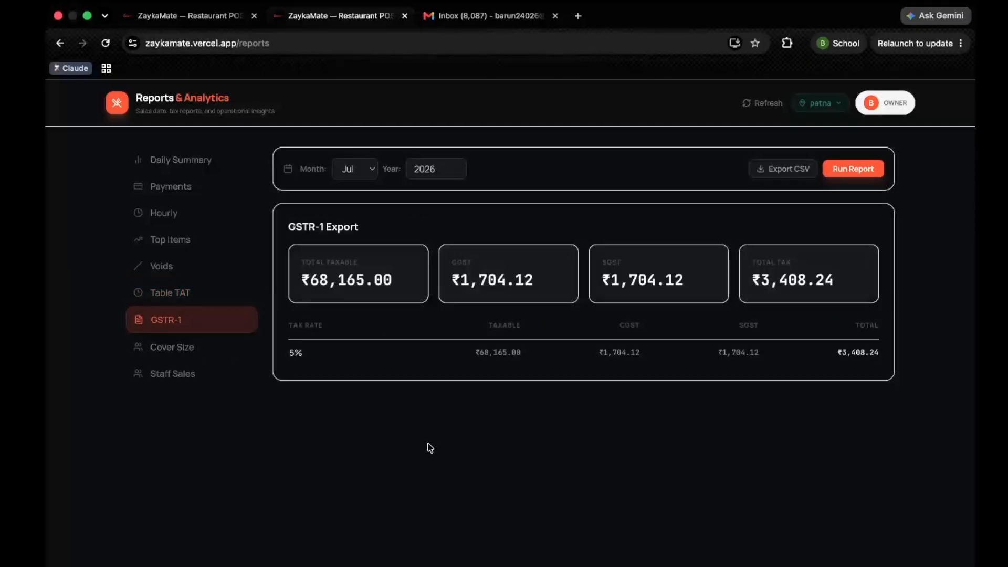
pyautogui.moveTo(273, 205); pyautogui.dragTo(763, 396)
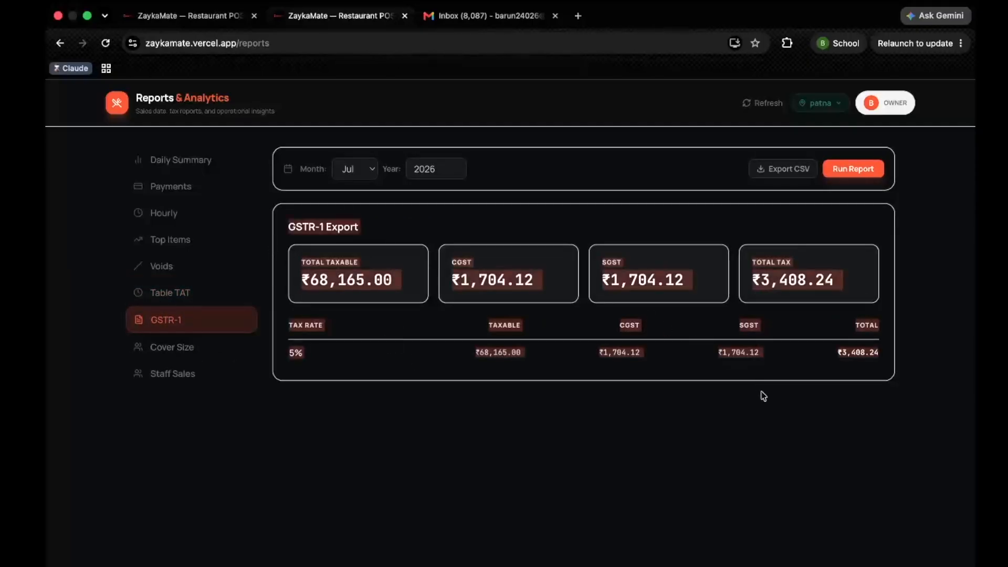
pyautogui.click(347, 176)
pyautogui.click(345, 149)
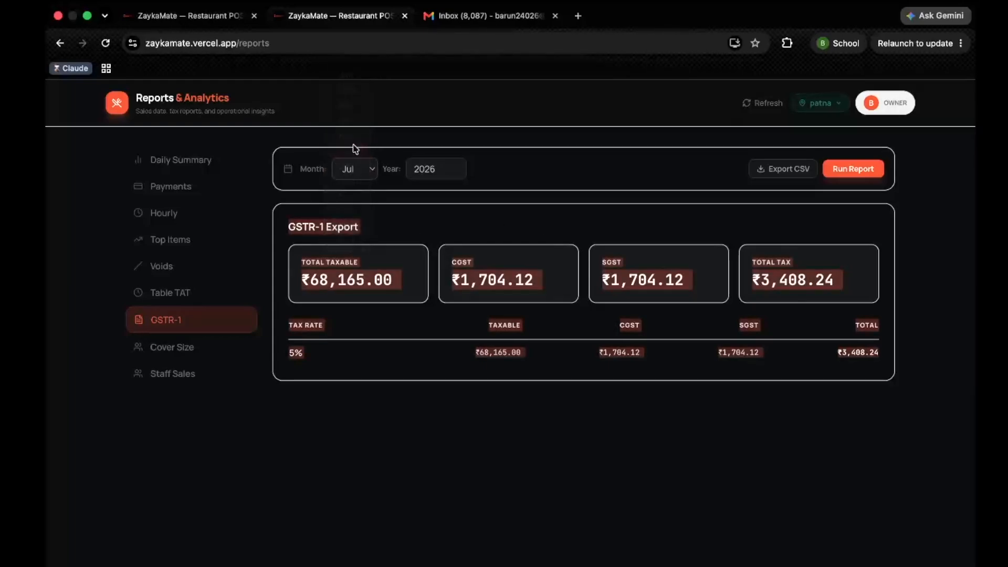
pyautogui.click(358, 172)
pyautogui.click(354, 151)
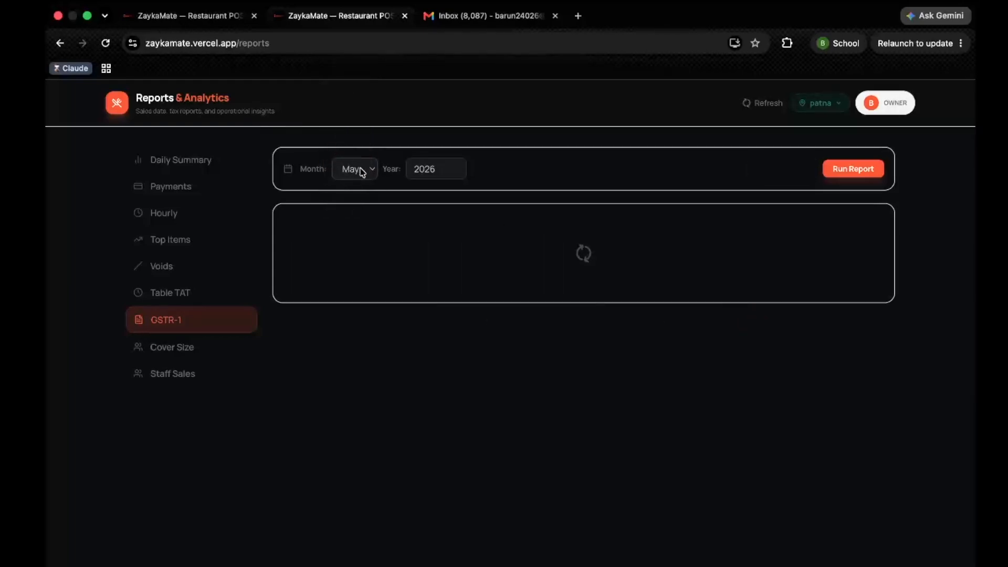
pyautogui.click(360, 169)
pyautogui.click(357, 197)
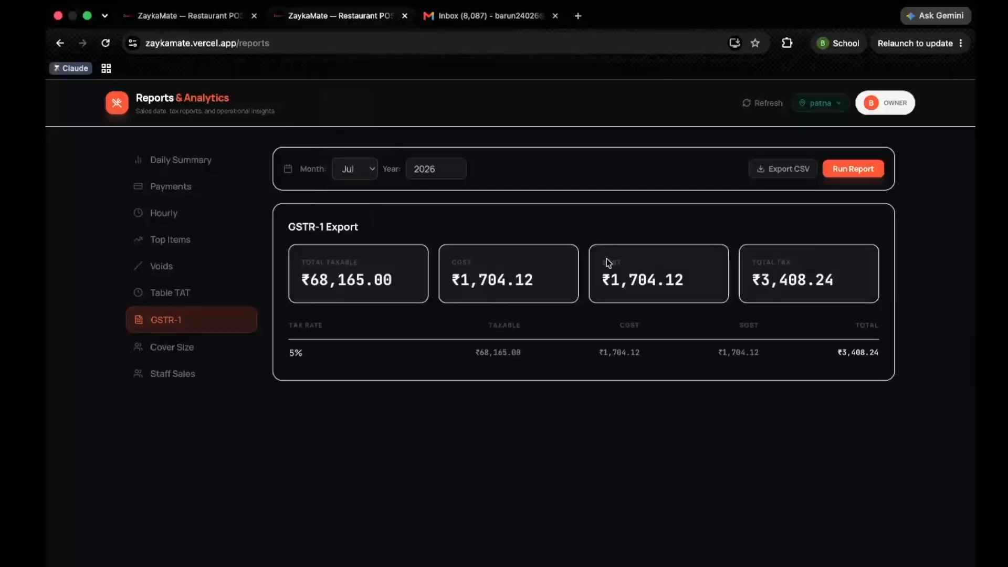
# - View the Cover Size figures, then the Staff Sales report for 01/07–07/07/2026
pyautogui.click(186, 344)
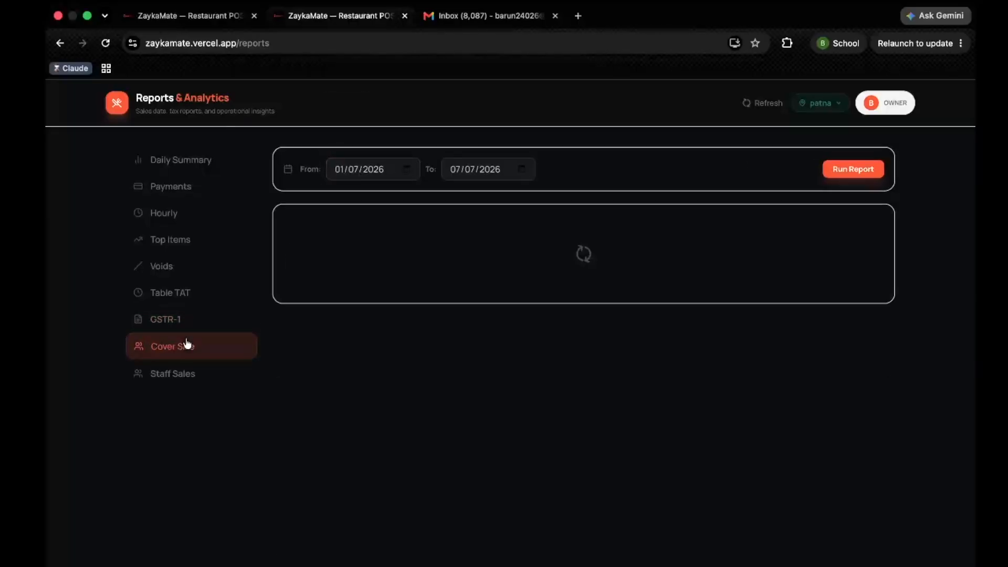
pyautogui.moveTo(251, 137); pyautogui.dragTo(546, 482)
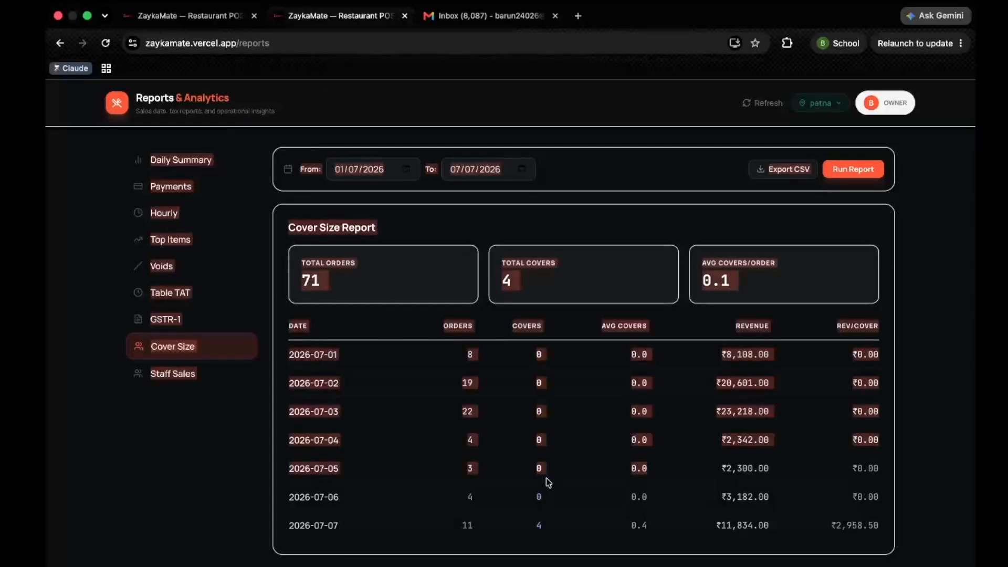
pyautogui.click(387, 513)
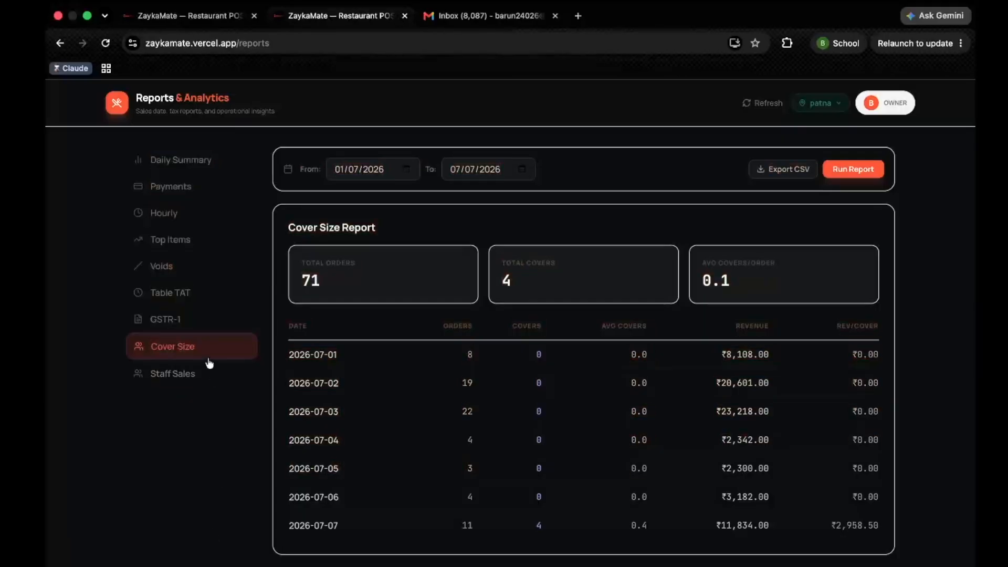
pyautogui.click(173, 383)
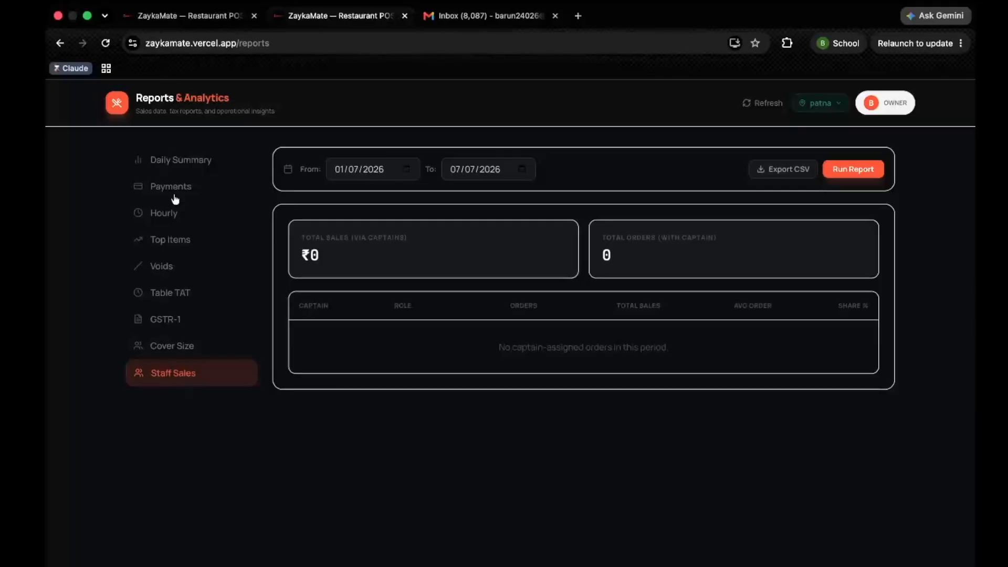
# - View the Daily Summary, then return to the dashboard showing ₹11,834.00 revenue, 11 orders, ₹1,075.81 average
pyautogui.click(174, 163)
pyautogui.click(59, 45)
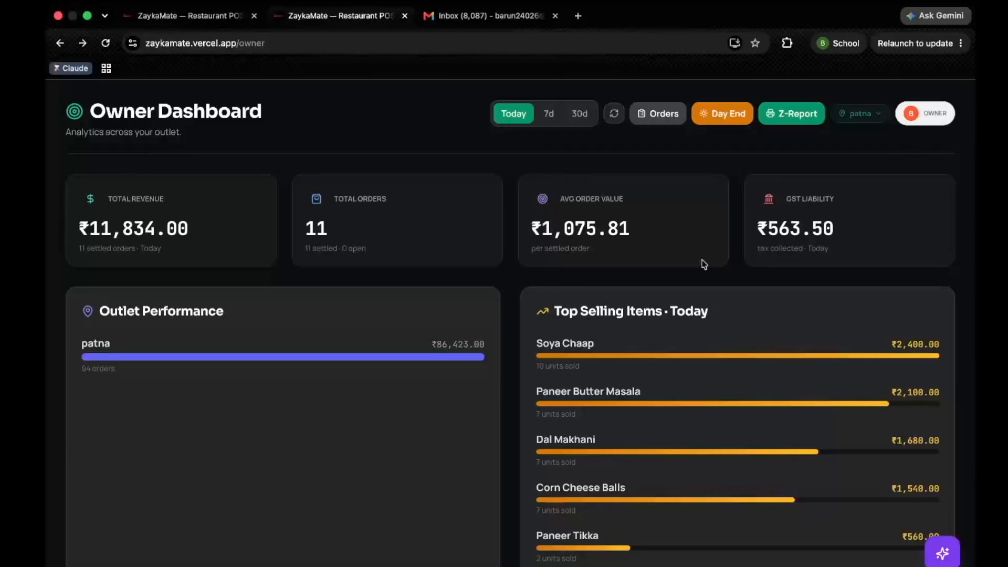
pyautogui.moveTo(704, 264); pyautogui.dragTo(974, 148)
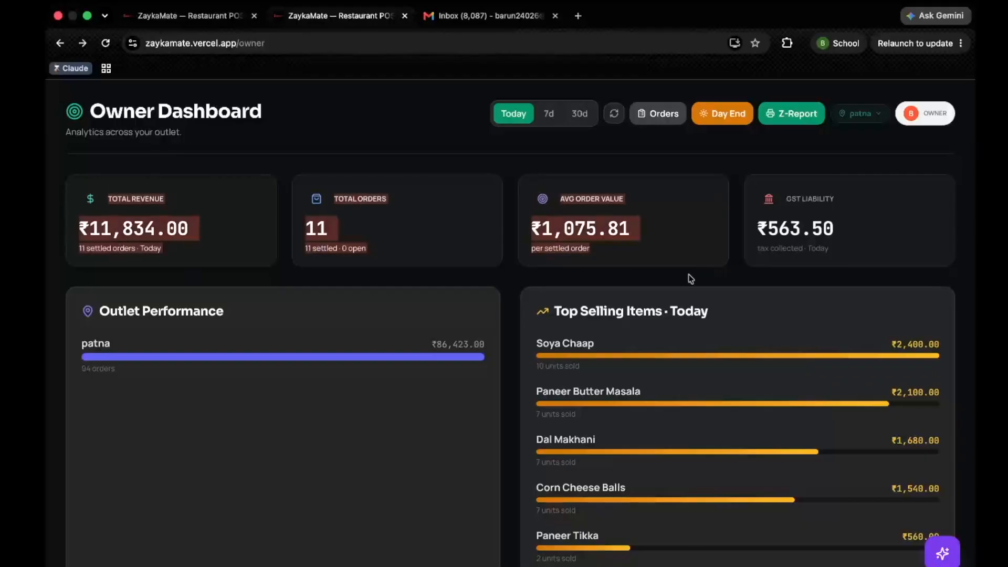